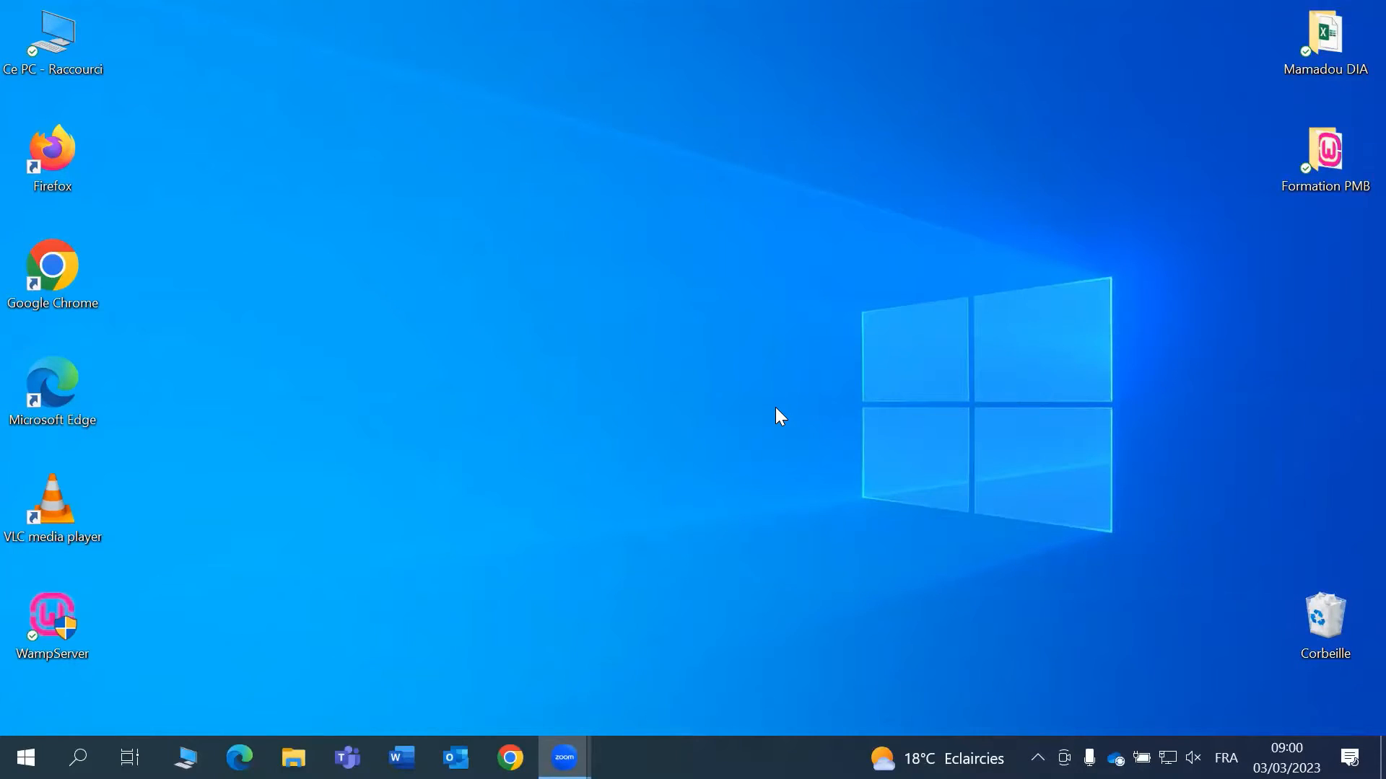
# - Open the Formation PMB folder and inspect the pmb4.1.2 archive and WampServer2.1e-x32 installer
pyautogui.doubleClick(1305, 147)
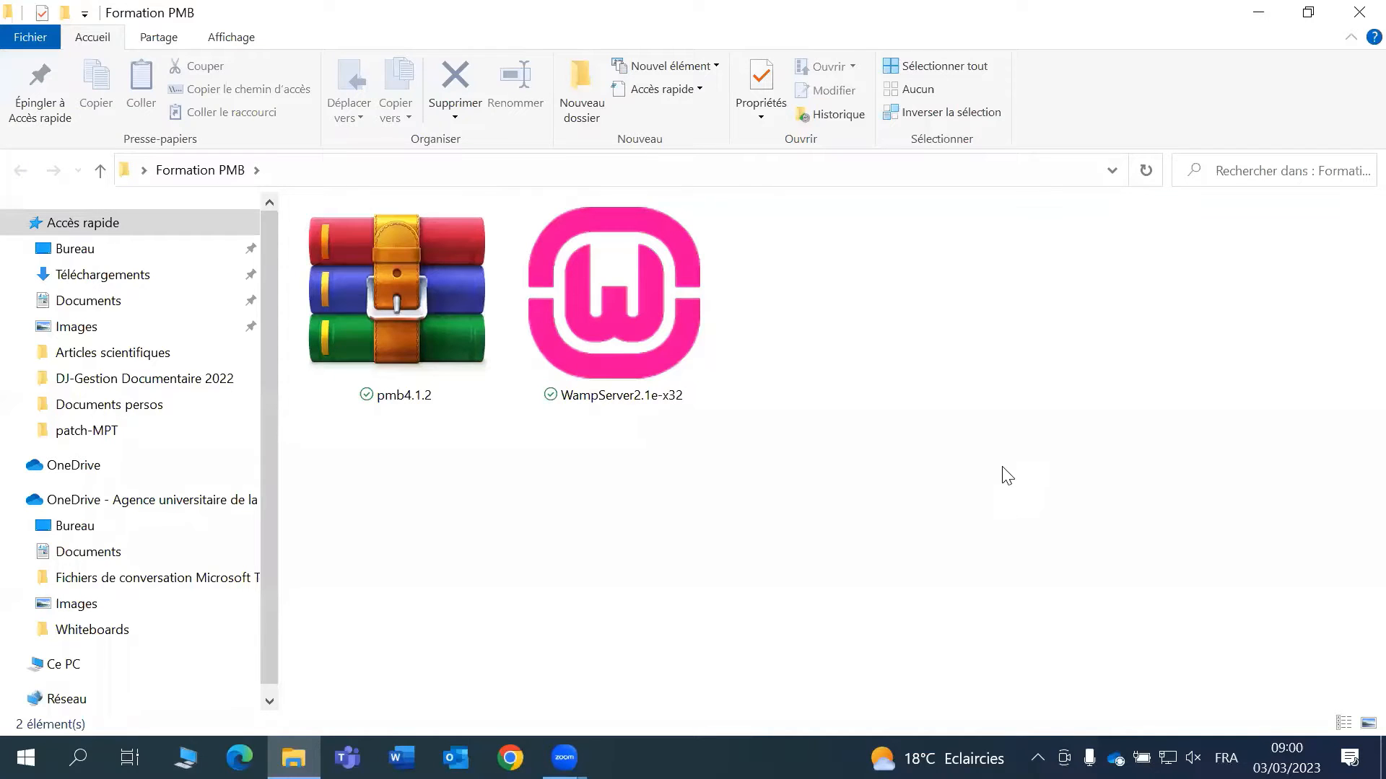
pyautogui.click(408, 336)
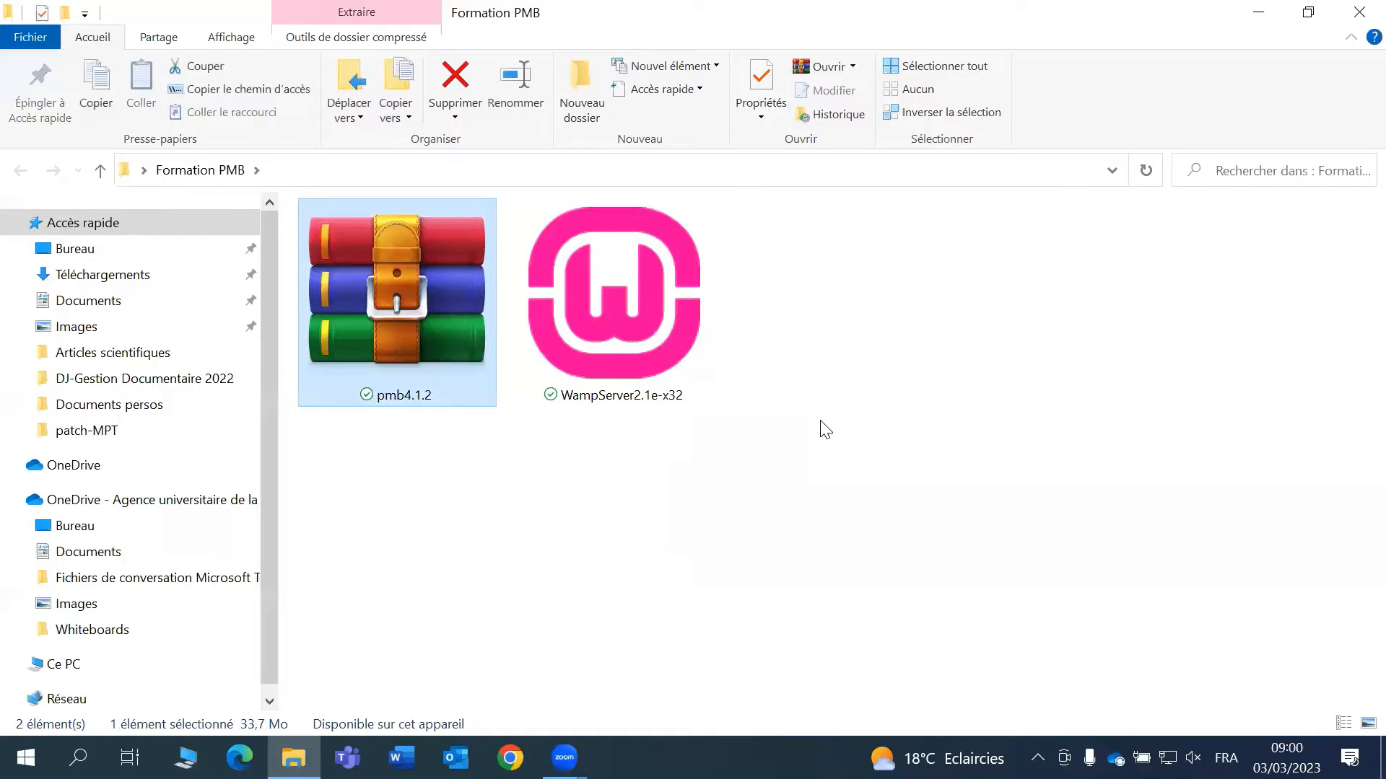
pyautogui.click(539, 249)
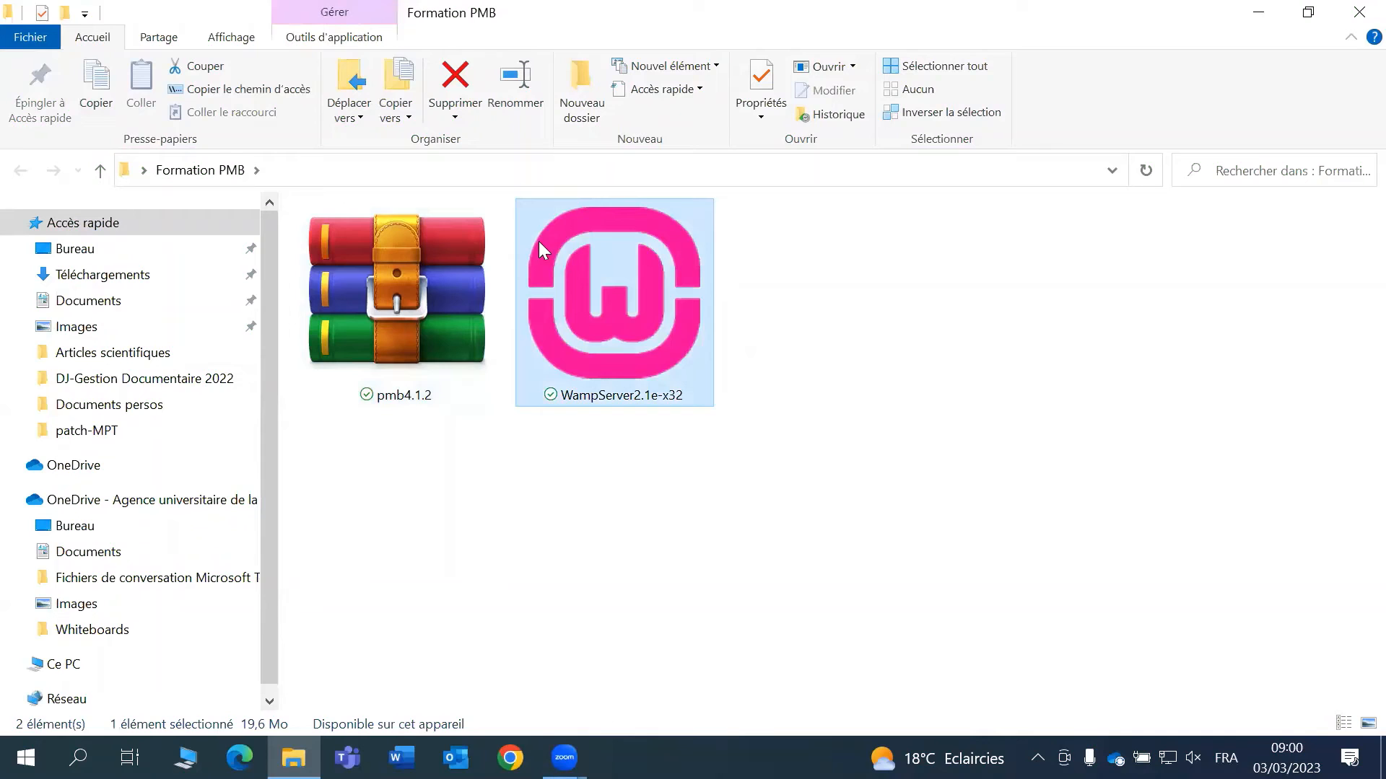
pyautogui.click(966, 369)
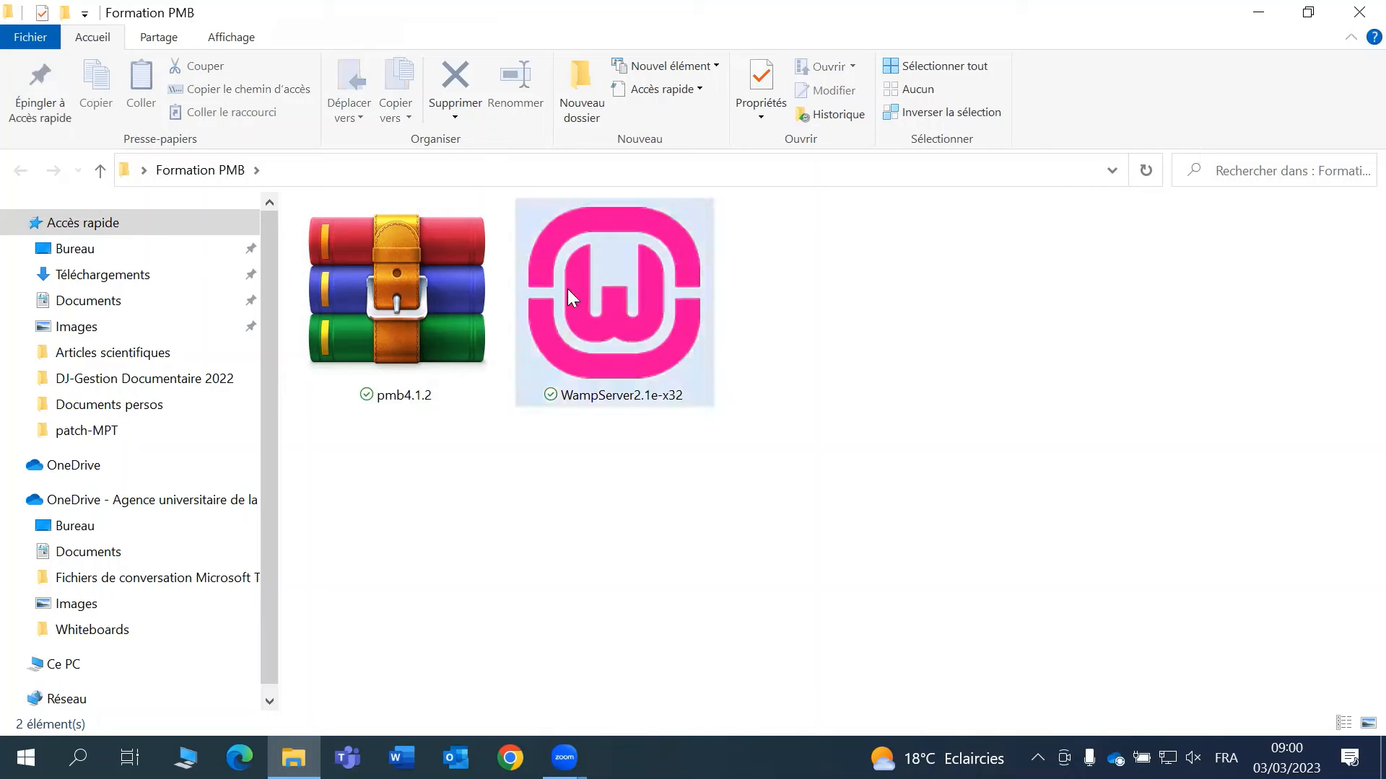
# - Launch the WampServer2.1e-x32 installer, accept the licence and keep c:\wamp as destination
pyautogui.doubleClick(669, 327)
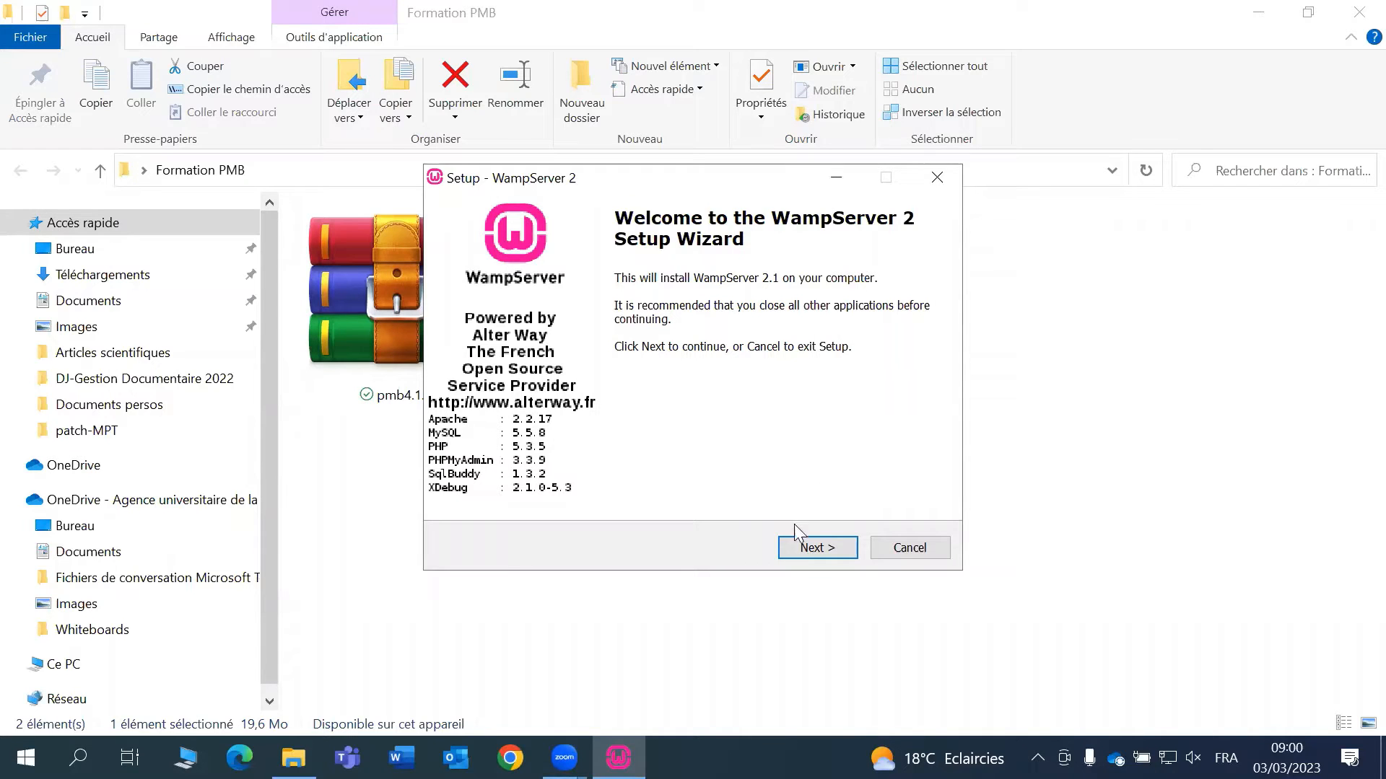
pyautogui.click(814, 550)
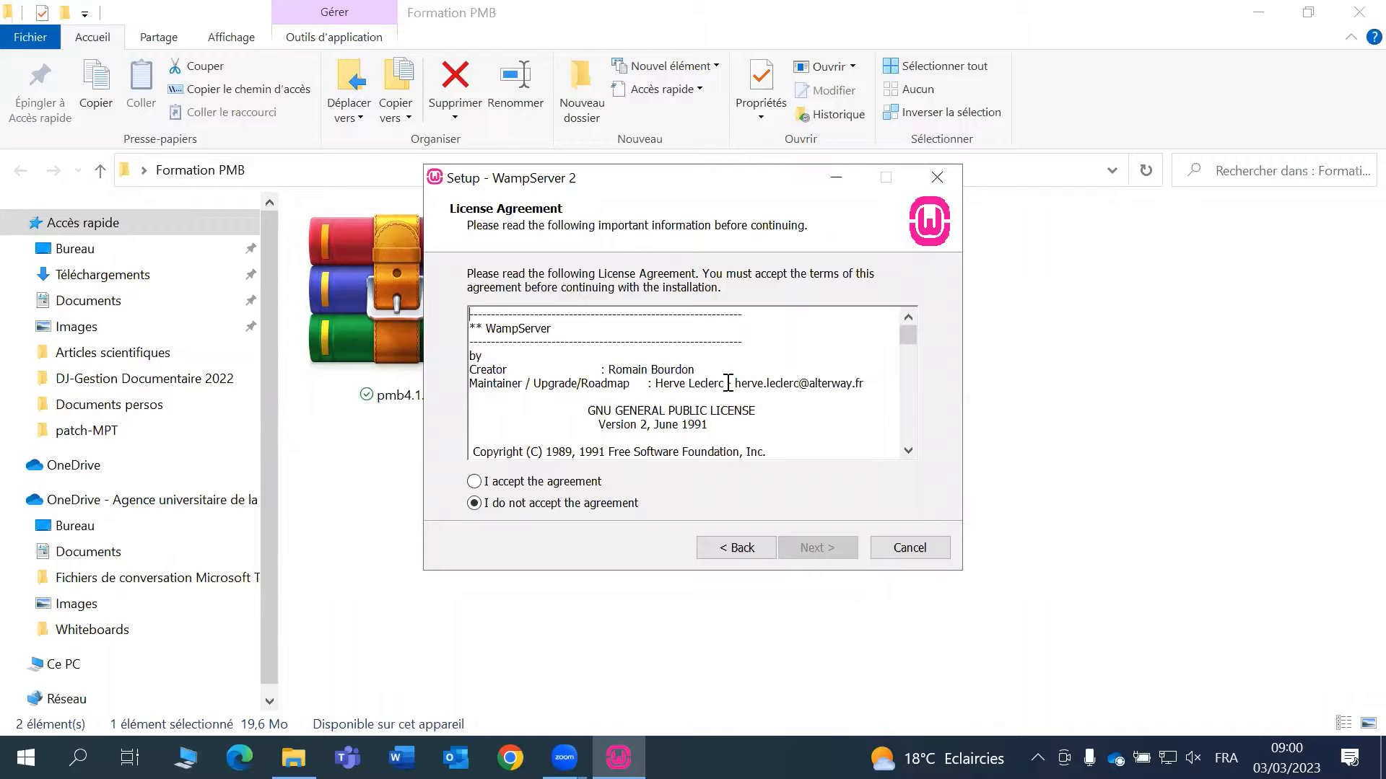
pyautogui.click(479, 486)
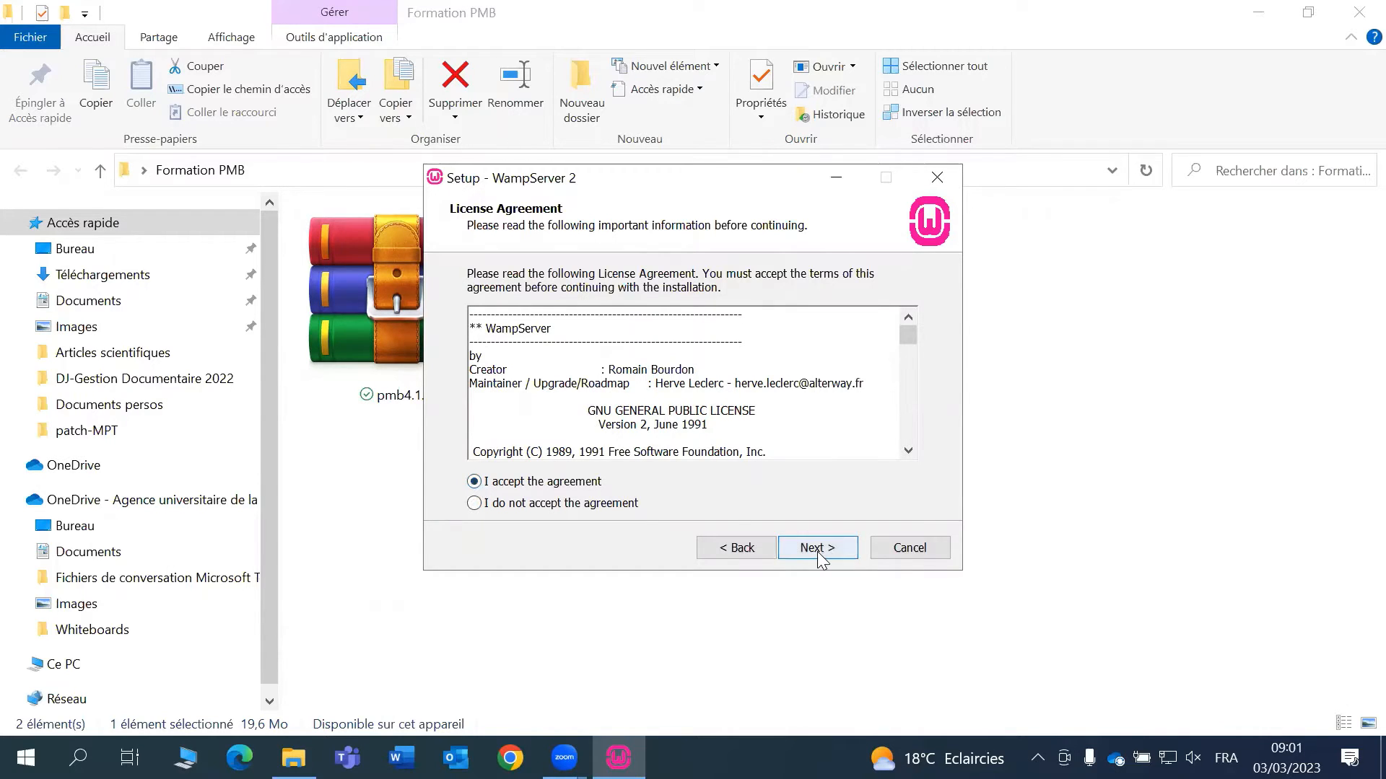
pyautogui.click(819, 550)
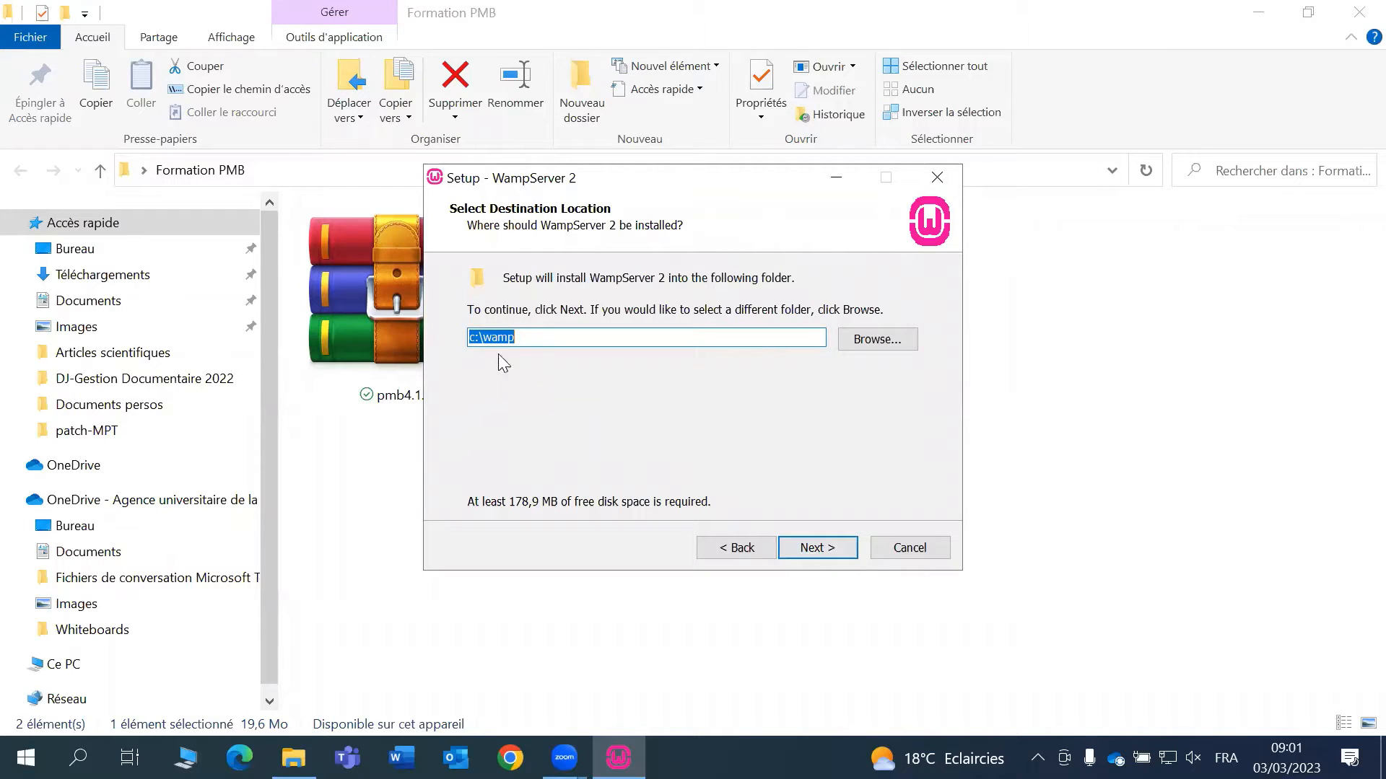
pyautogui.click(548, 335)
pyautogui.click(818, 550)
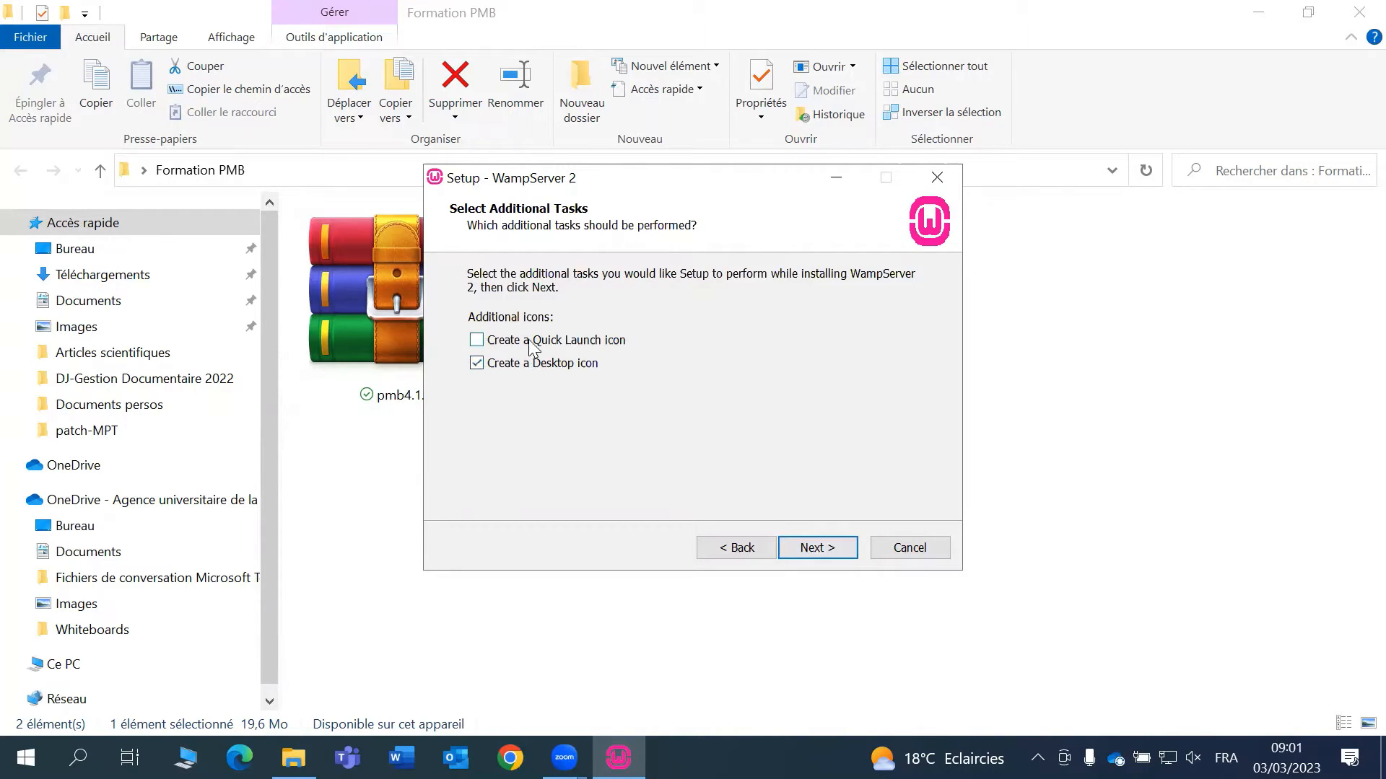
# - Select both Quick Launch and Desktop icons, reaching Ready to Install
pyautogui.click(573, 345)
pyautogui.click(577, 363)
pyautogui.click(594, 367)
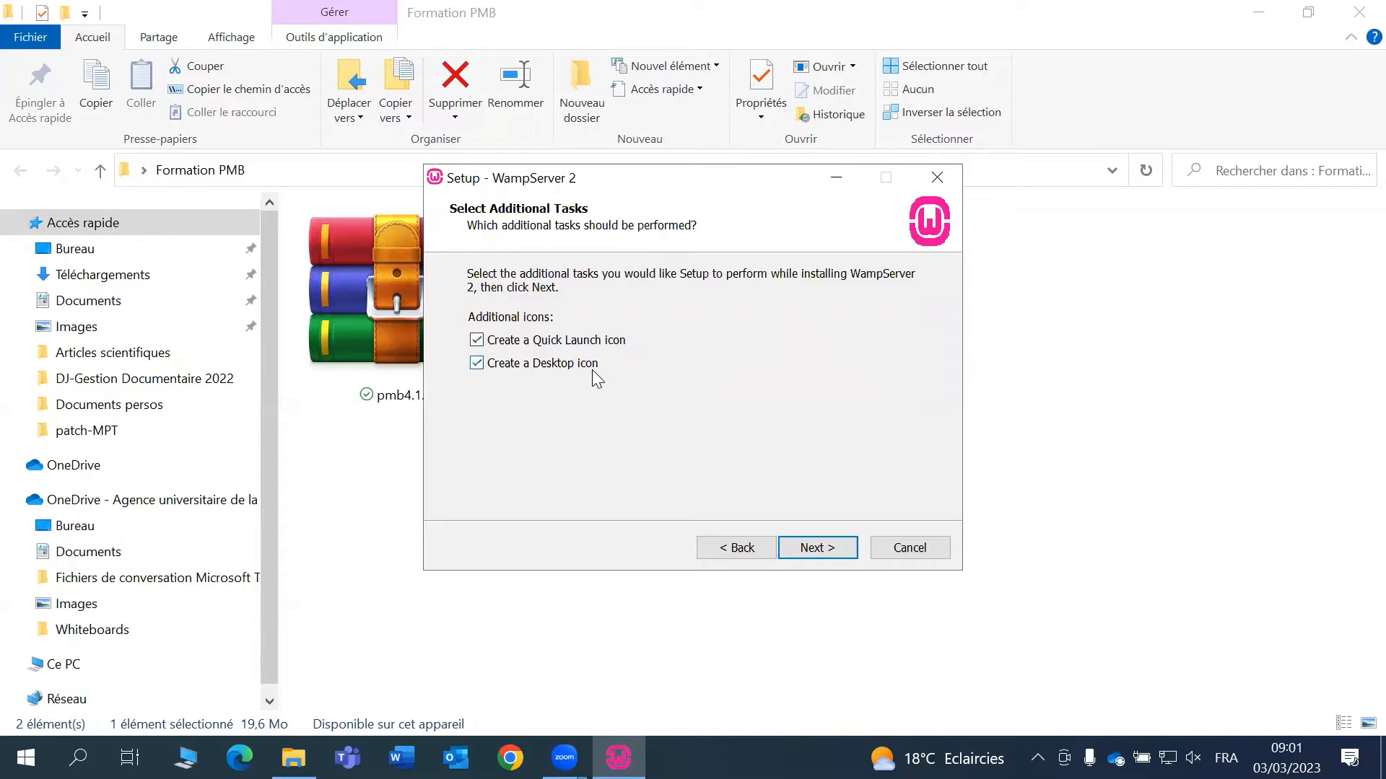
pyautogui.click(826, 552)
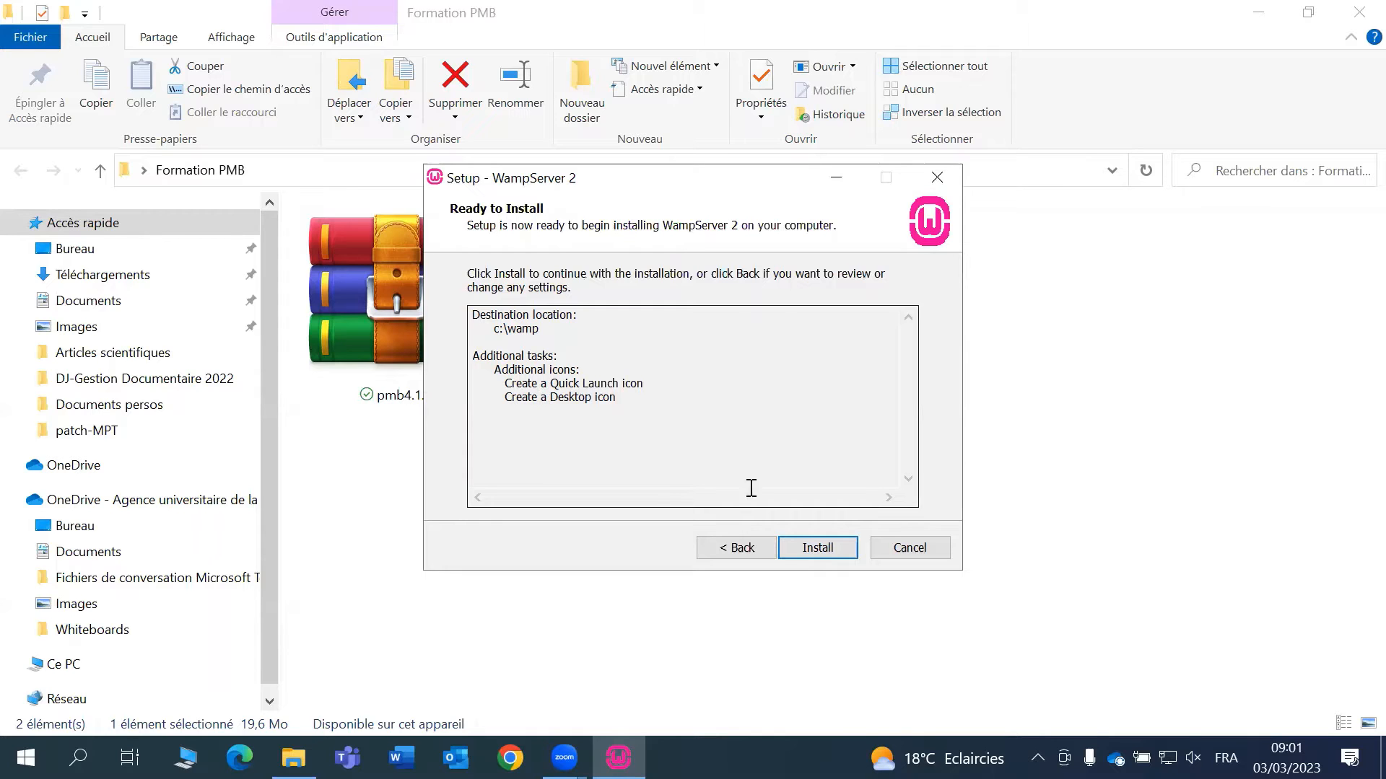
# - Install WampServer, declining Firefox as default browser and keeping the default PHP mail settings
pyautogui.click(818, 550)
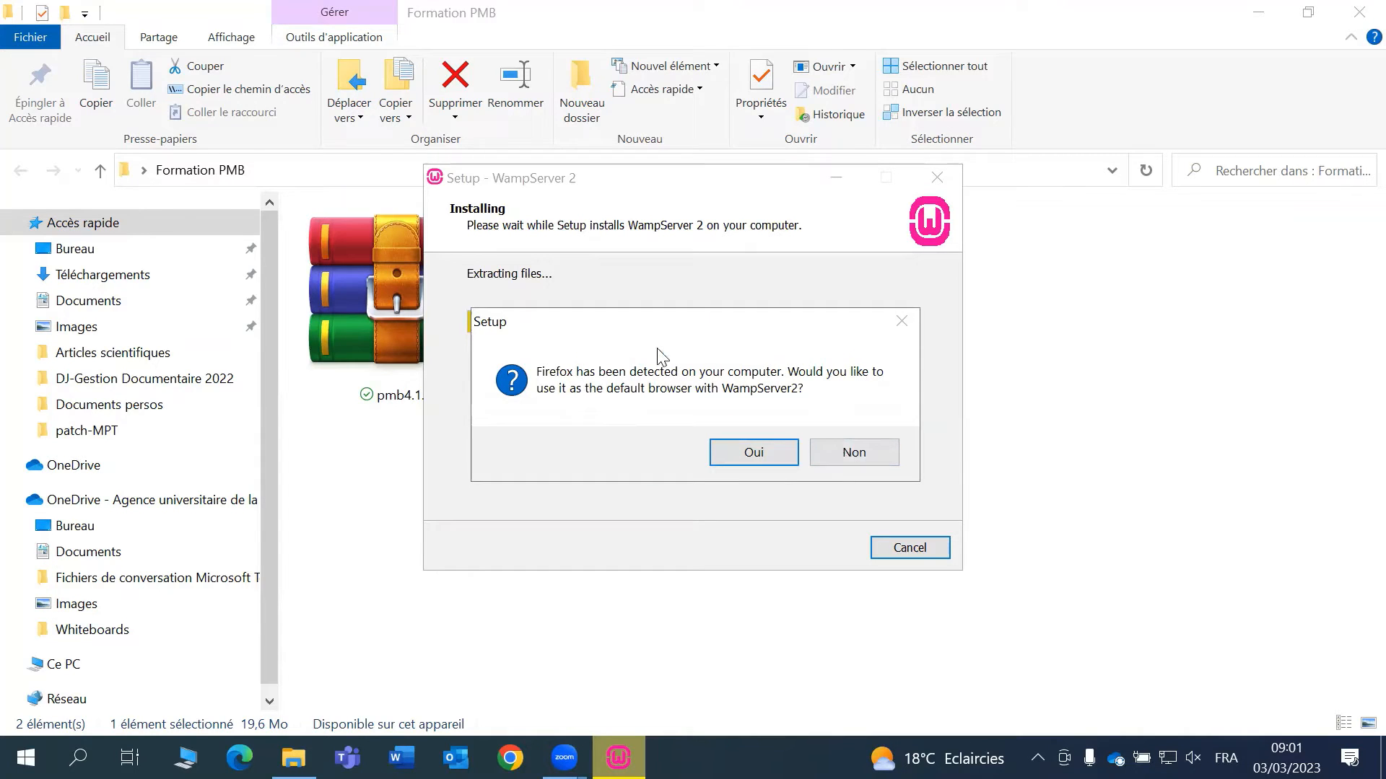
pyautogui.click(853, 455)
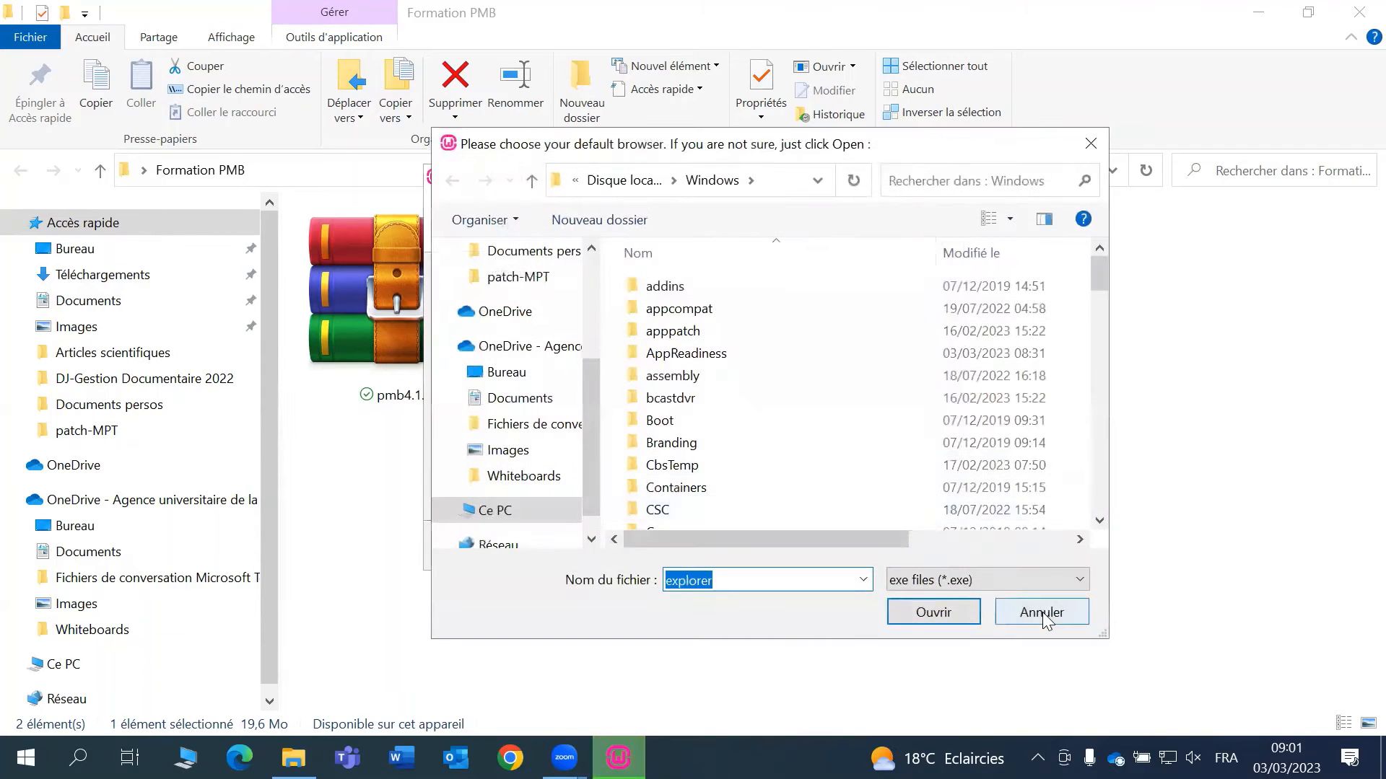
pyautogui.click(1039, 610)
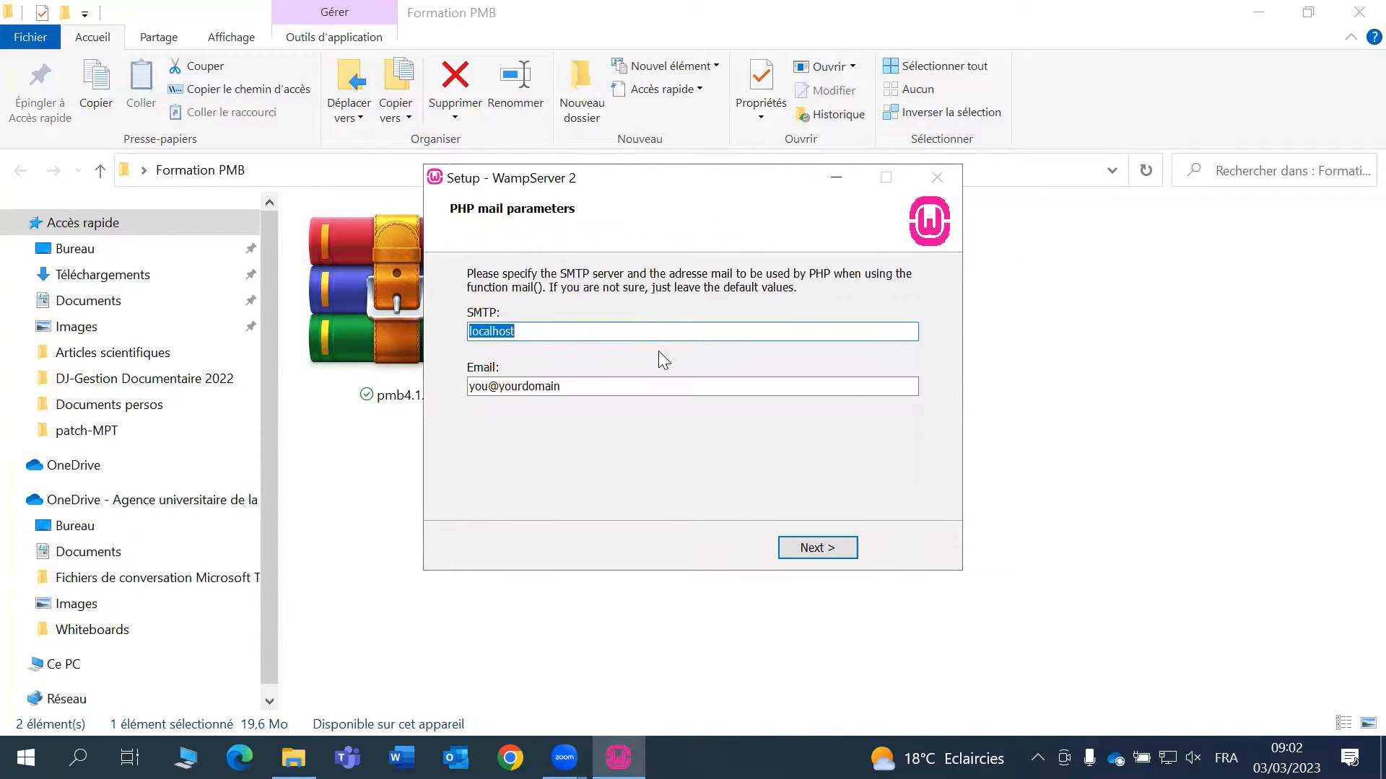
pyautogui.click(815, 549)
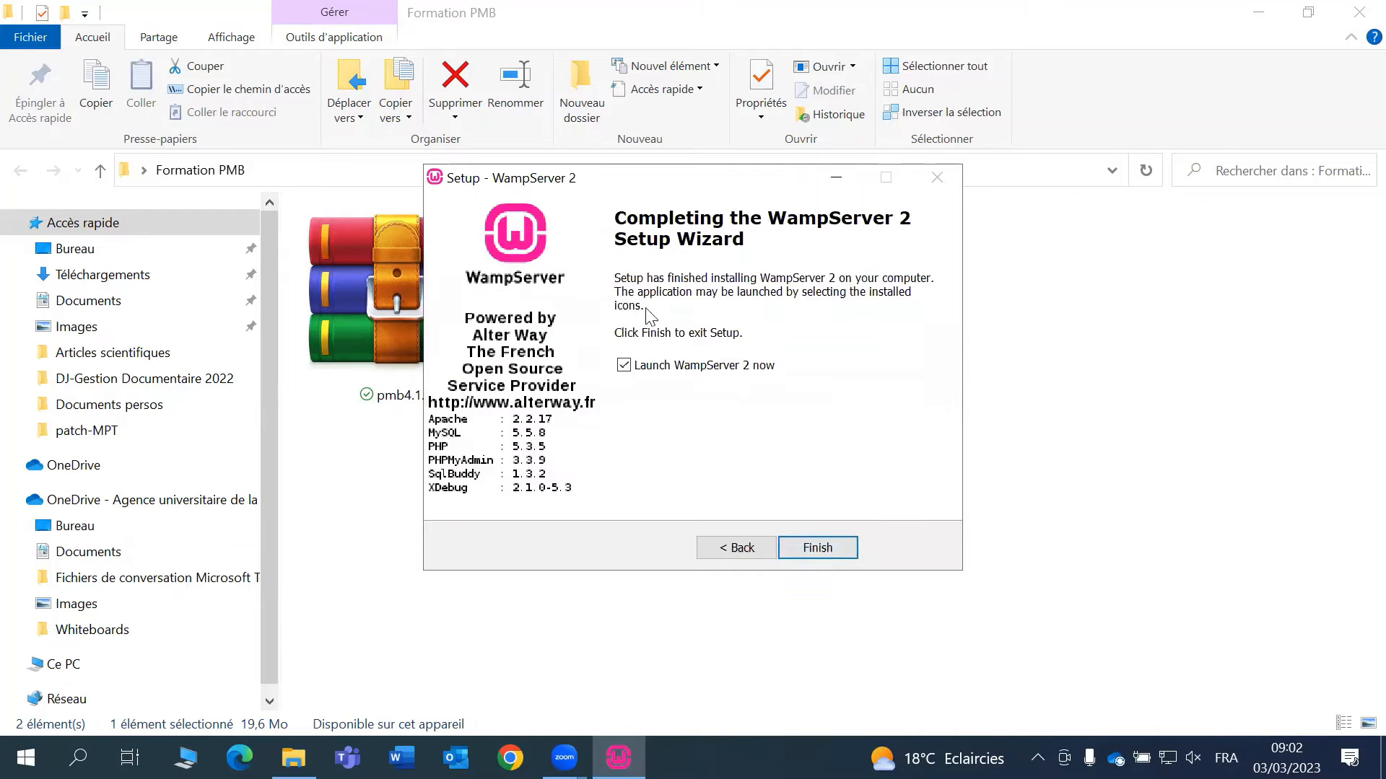
pyautogui.click(830, 553)
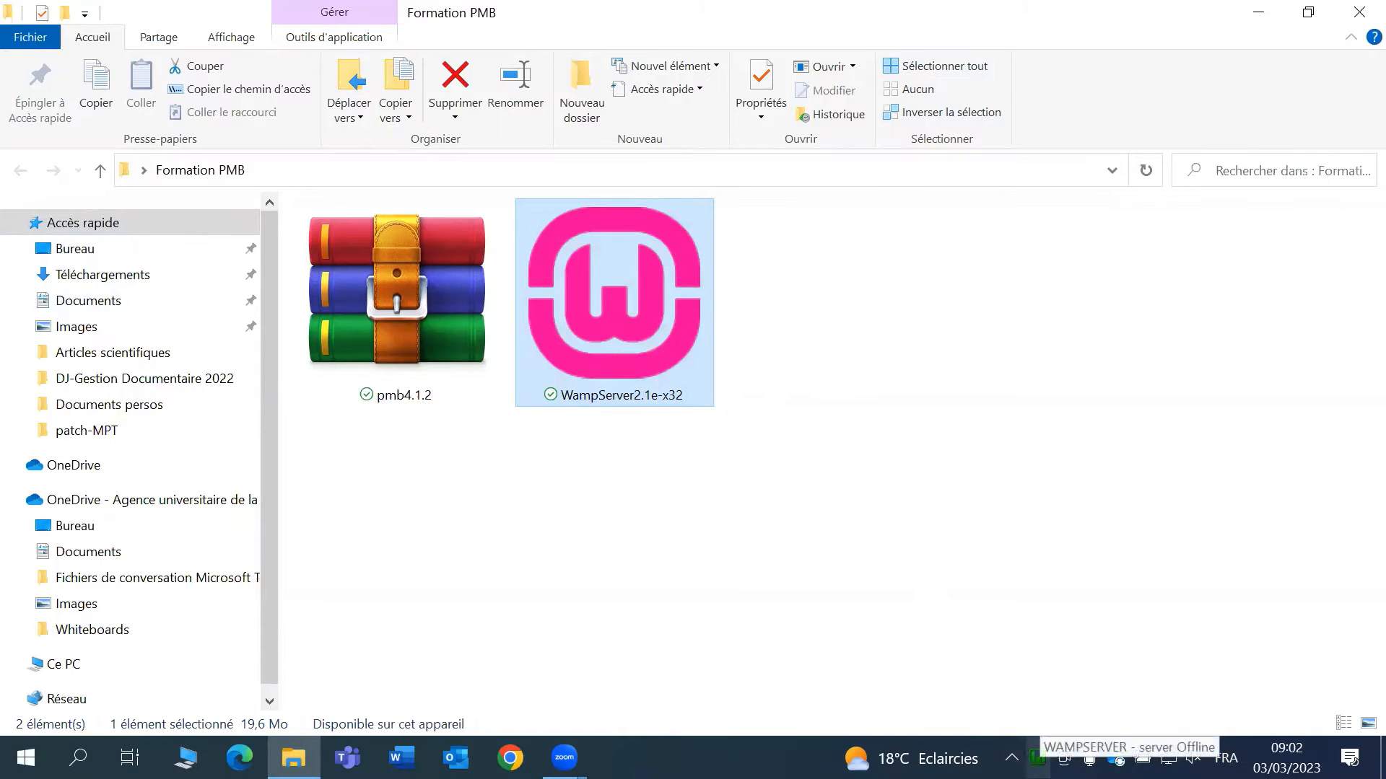
# - Check the WampServer tray menu to confirm the server is running
pyautogui.click(1037, 757)
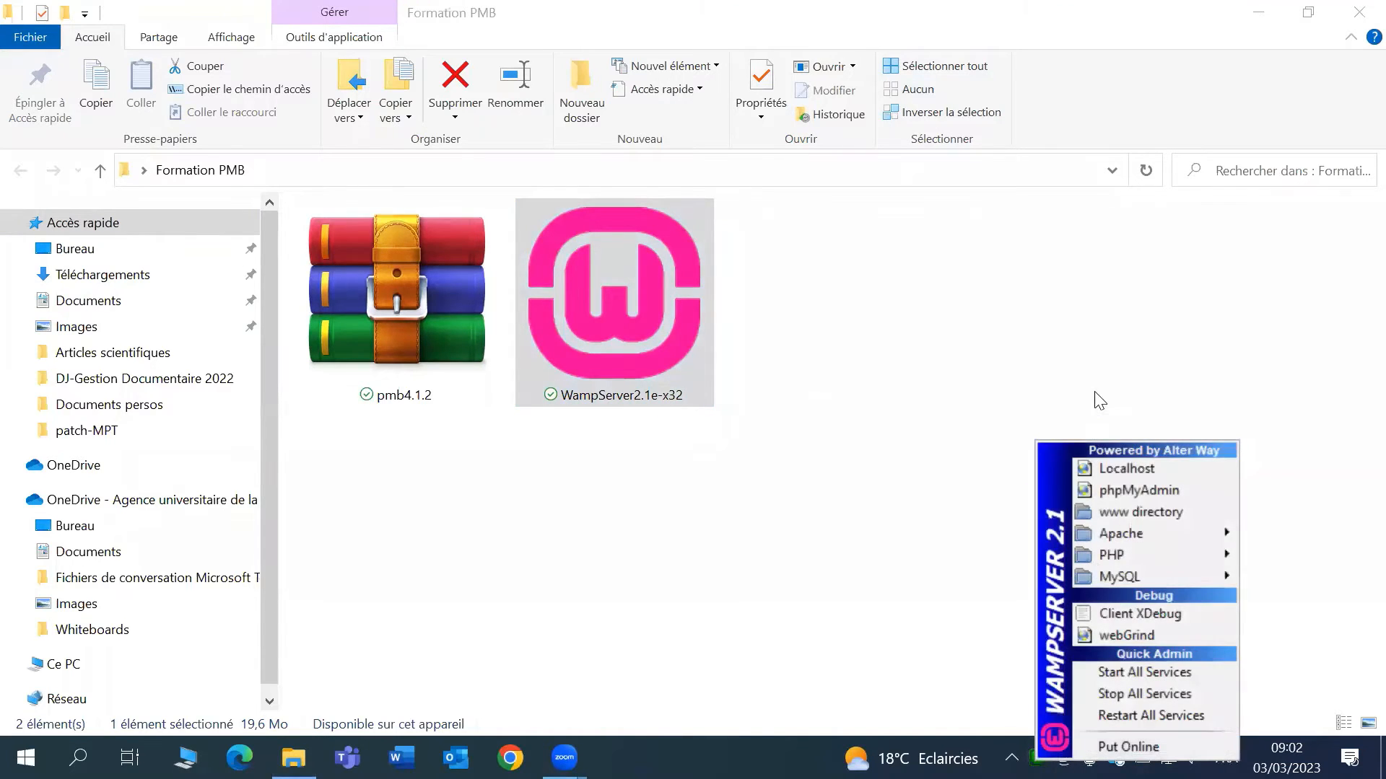
pyautogui.click(1033, 769)
pyautogui.click(1034, 755)
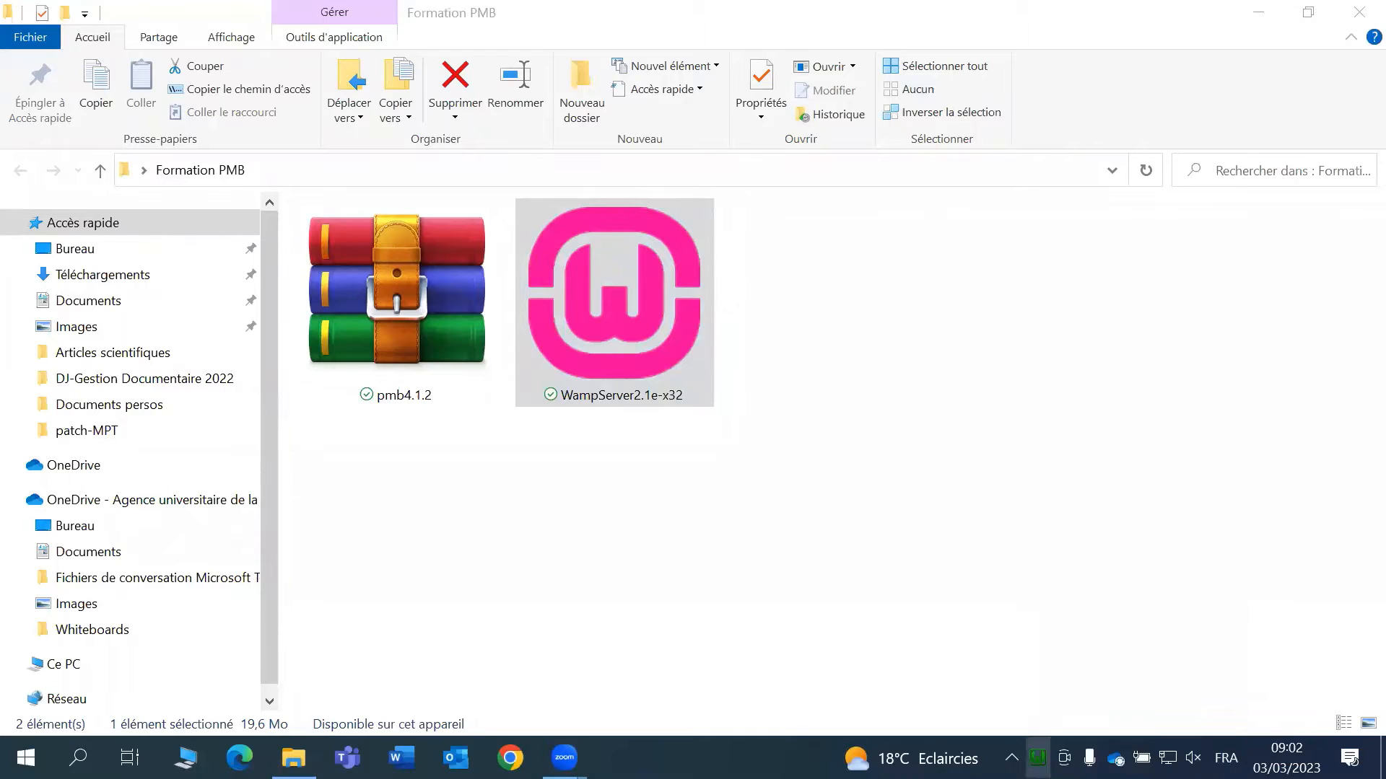
pyautogui.click(899, 562)
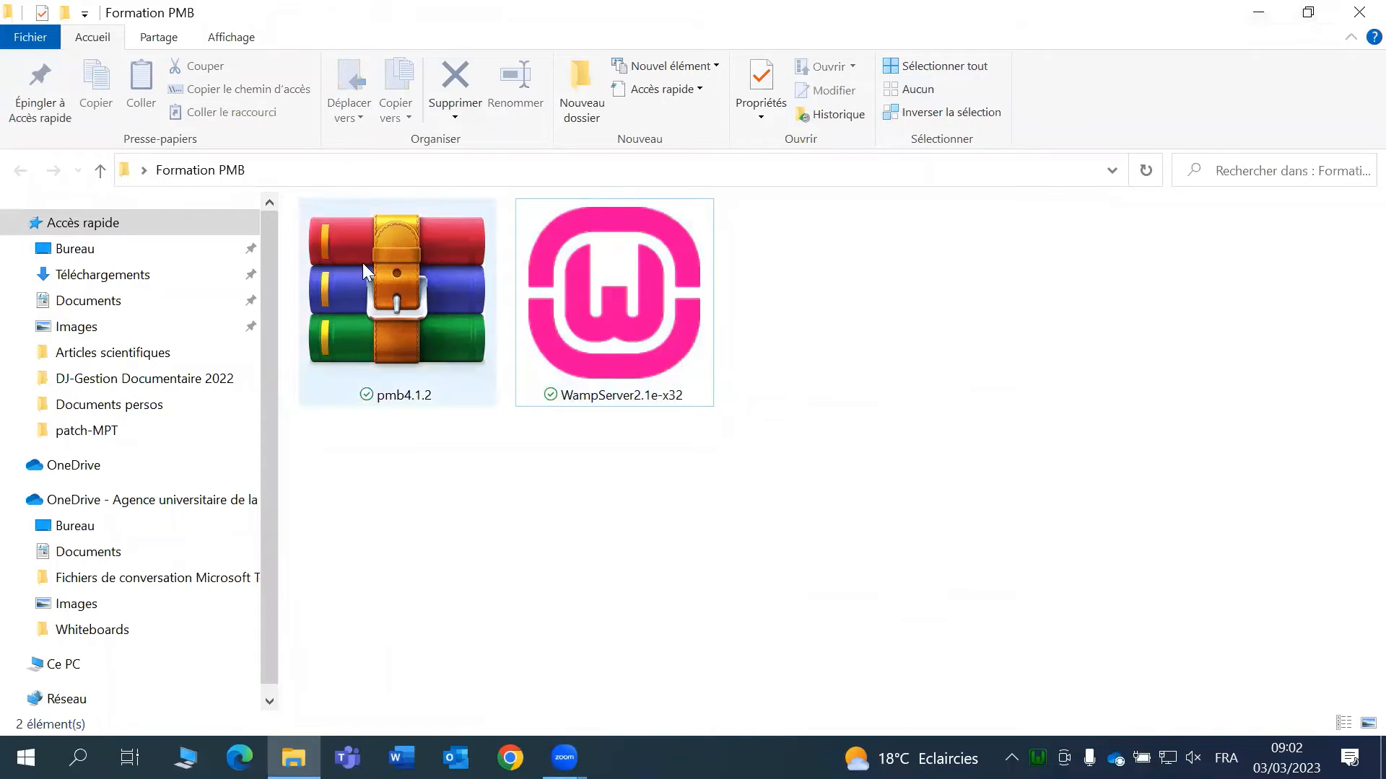
# - Open pmb4.1.2 in WinRAR and pick C:\wamp\www as the extraction destination
pyautogui.doubleClick(395, 293)
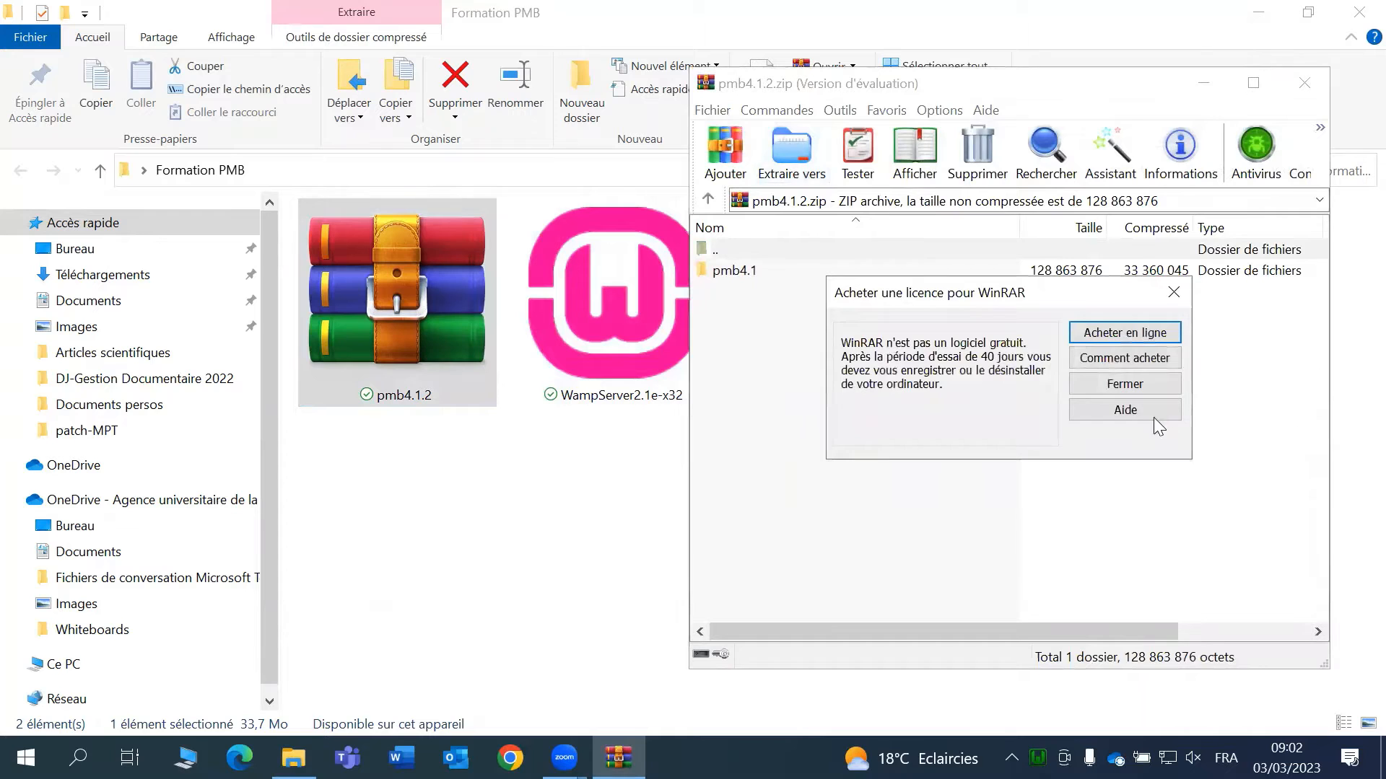
pyautogui.click(1141, 386)
pyautogui.click(777, 163)
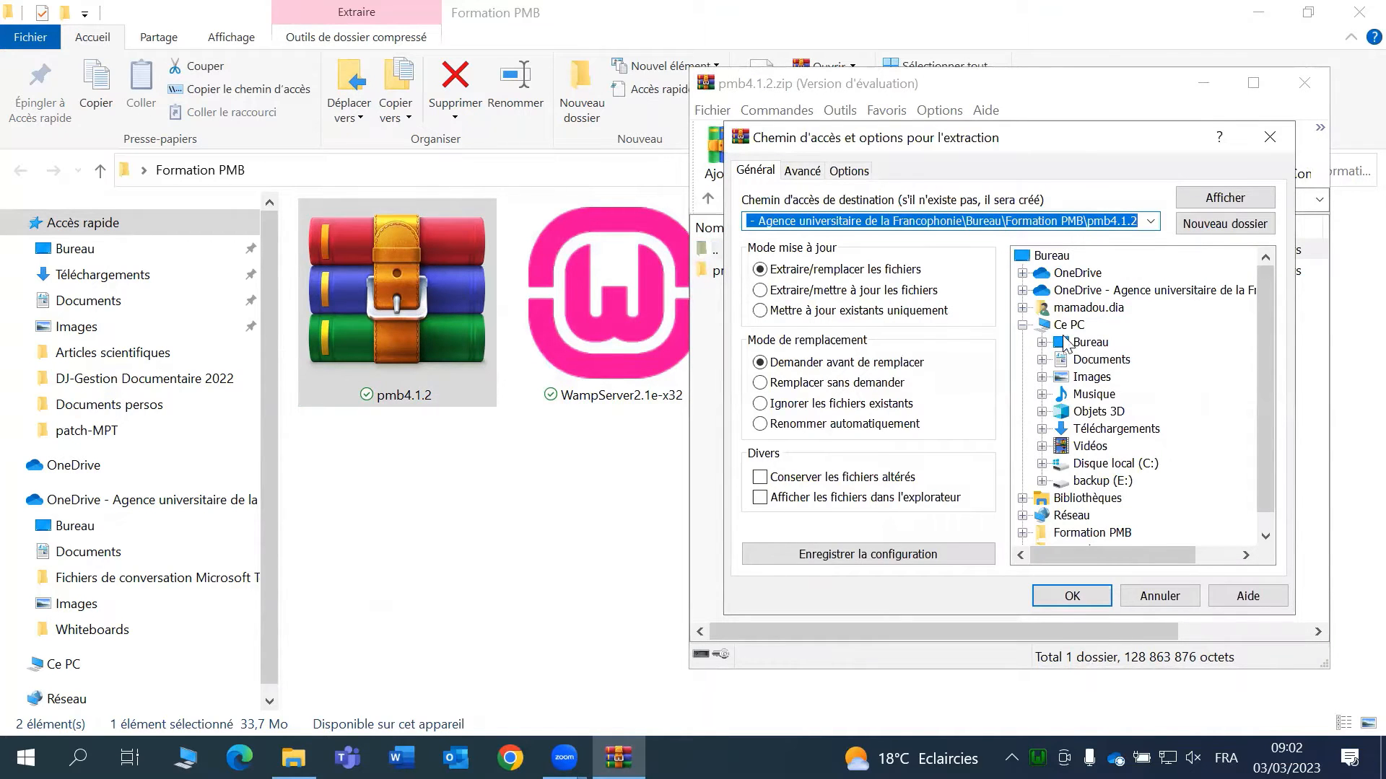
pyautogui.click(1041, 463)
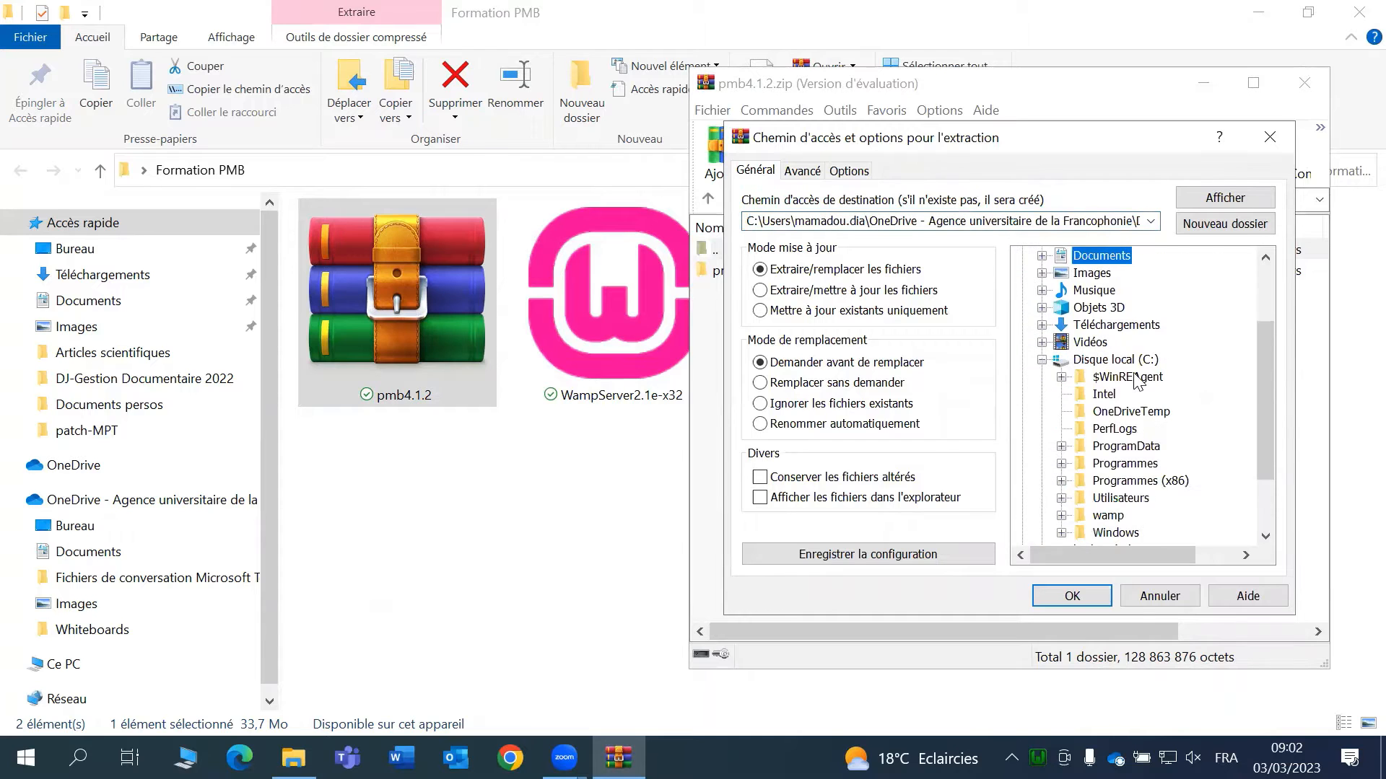
pyautogui.scroll(-2, 1127, 417)
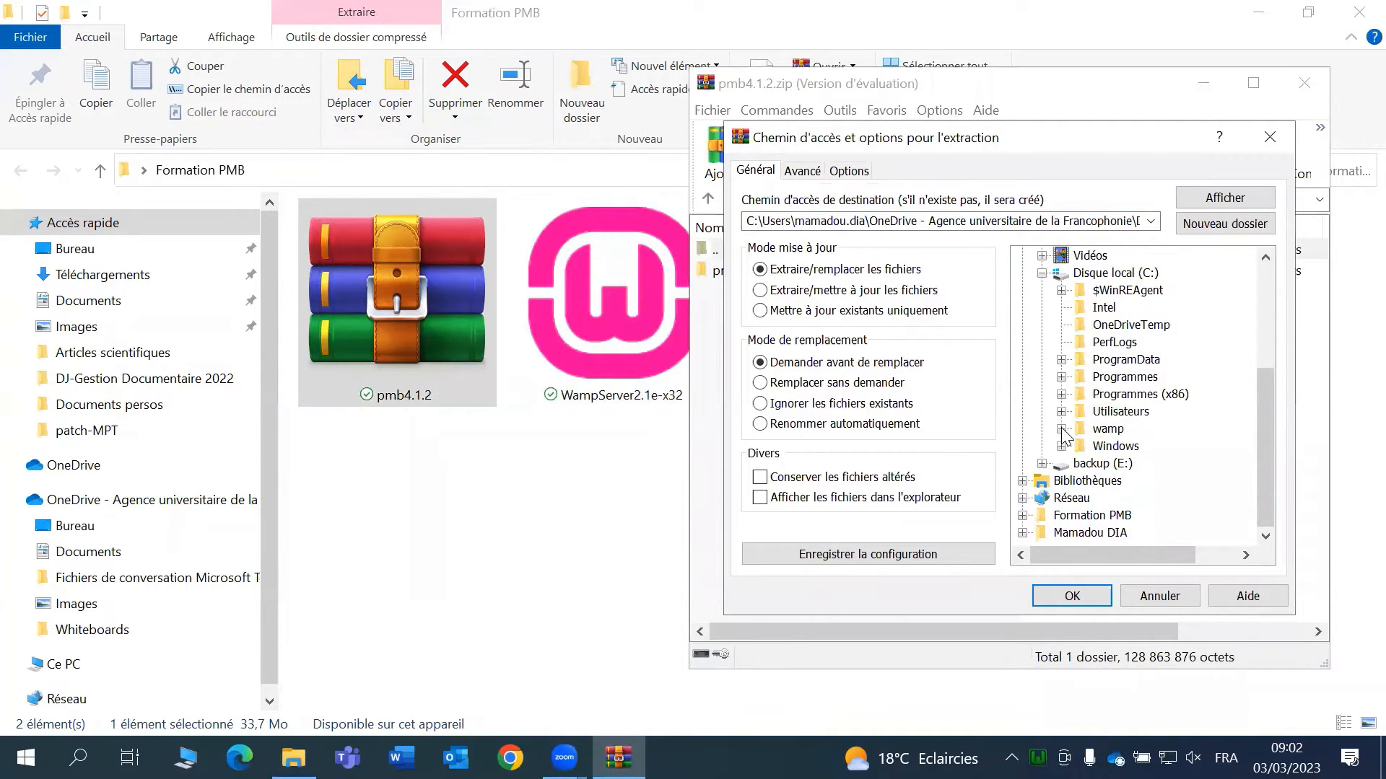
pyautogui.click(1060, 429)
pyautogui.click(1124, 481)
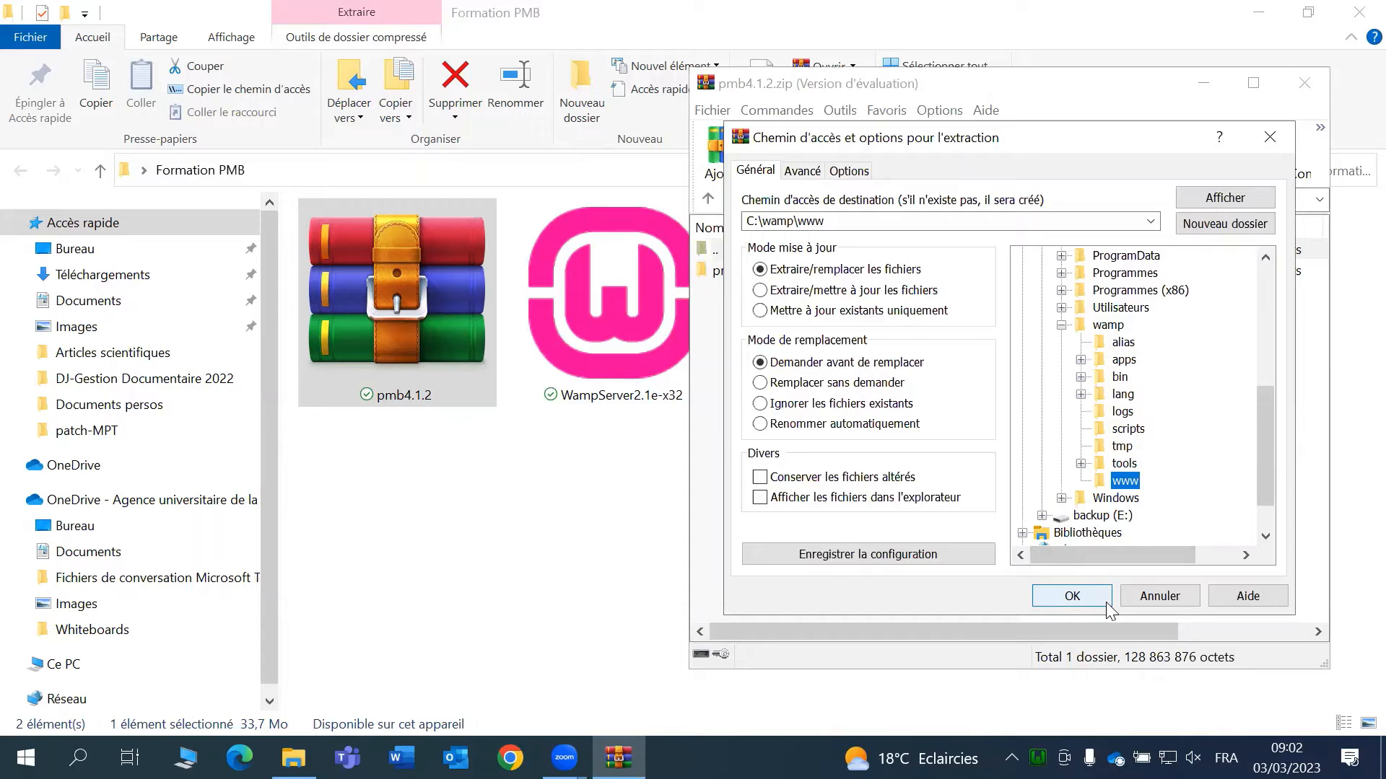
# - Cancel the extraction options, close the archive and reopen pmb4.1.2 in WinRAR
pyautogui.click(1269, 137)
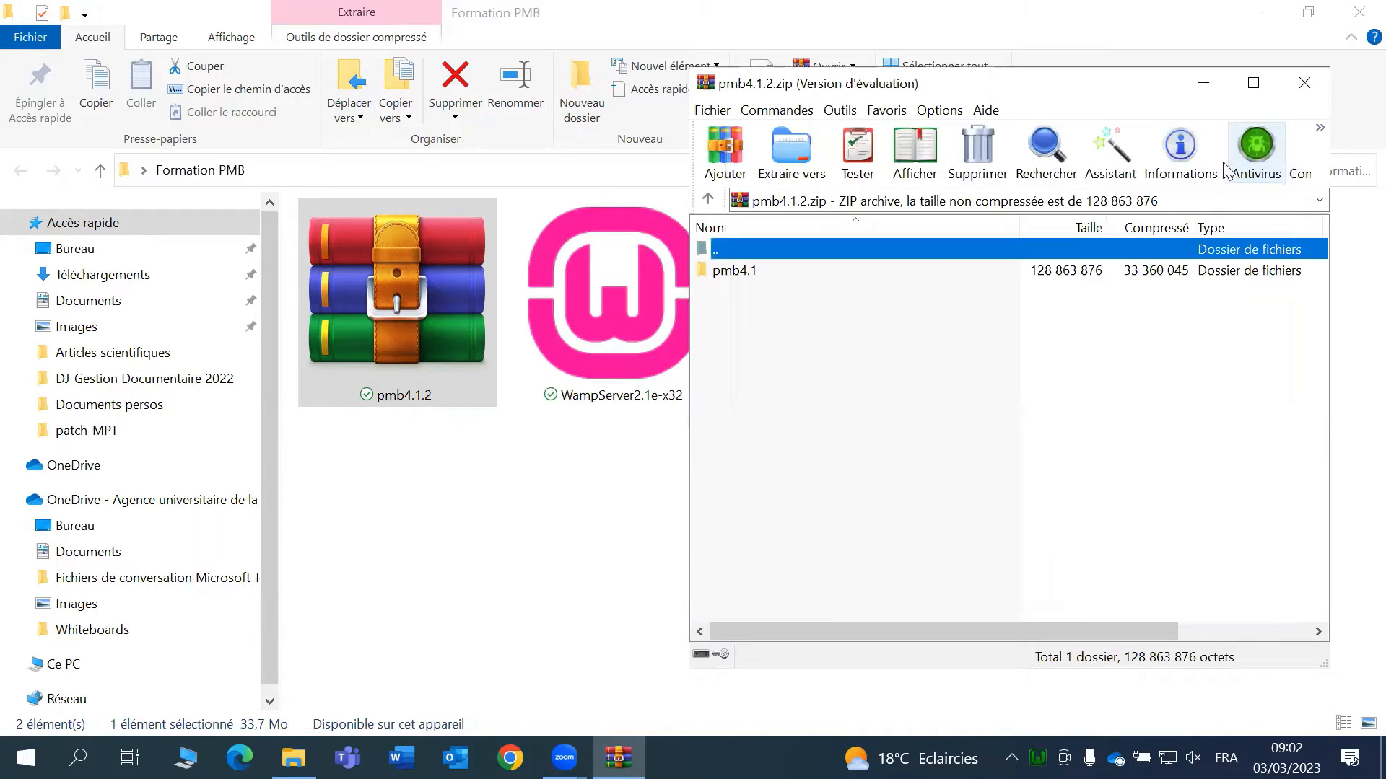
pyautogui.click(1304, 83)
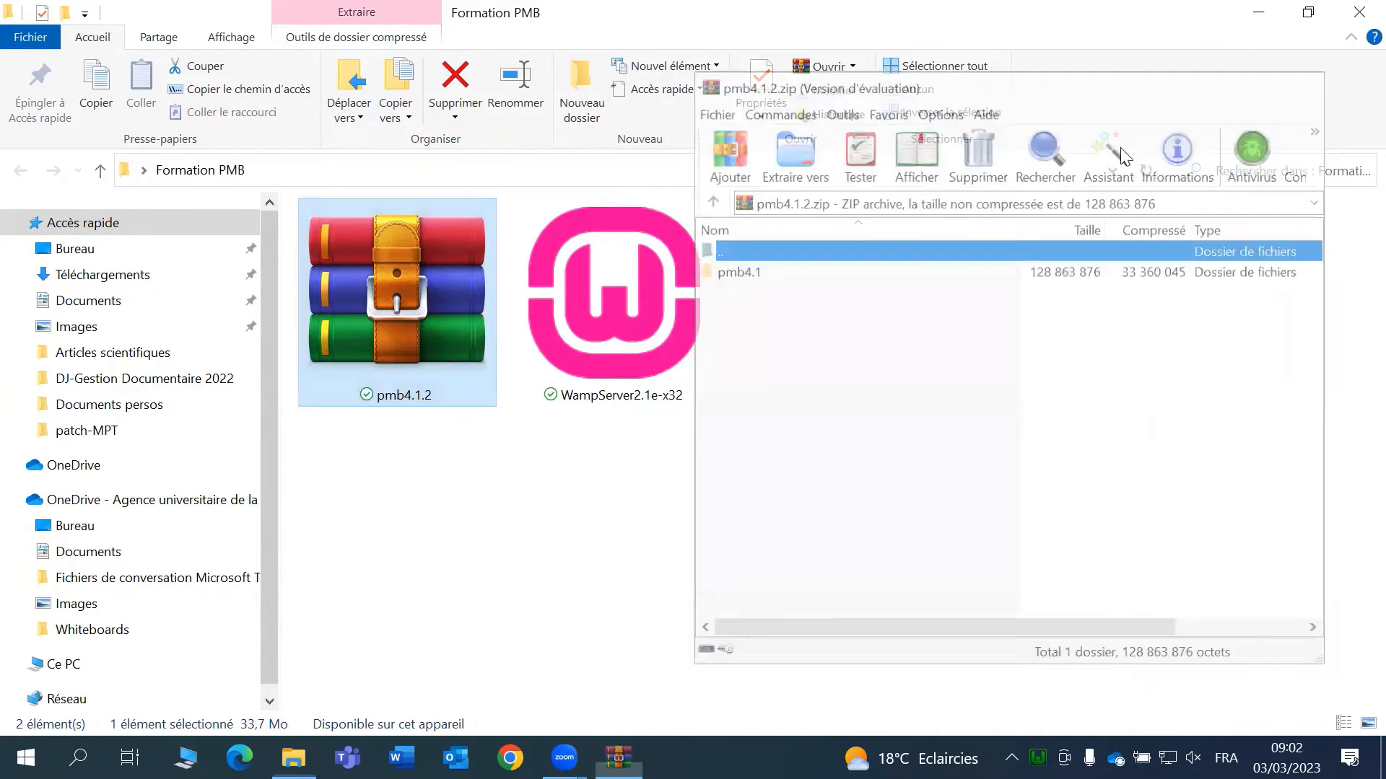
pyautogui.doubleClick(432, 288)
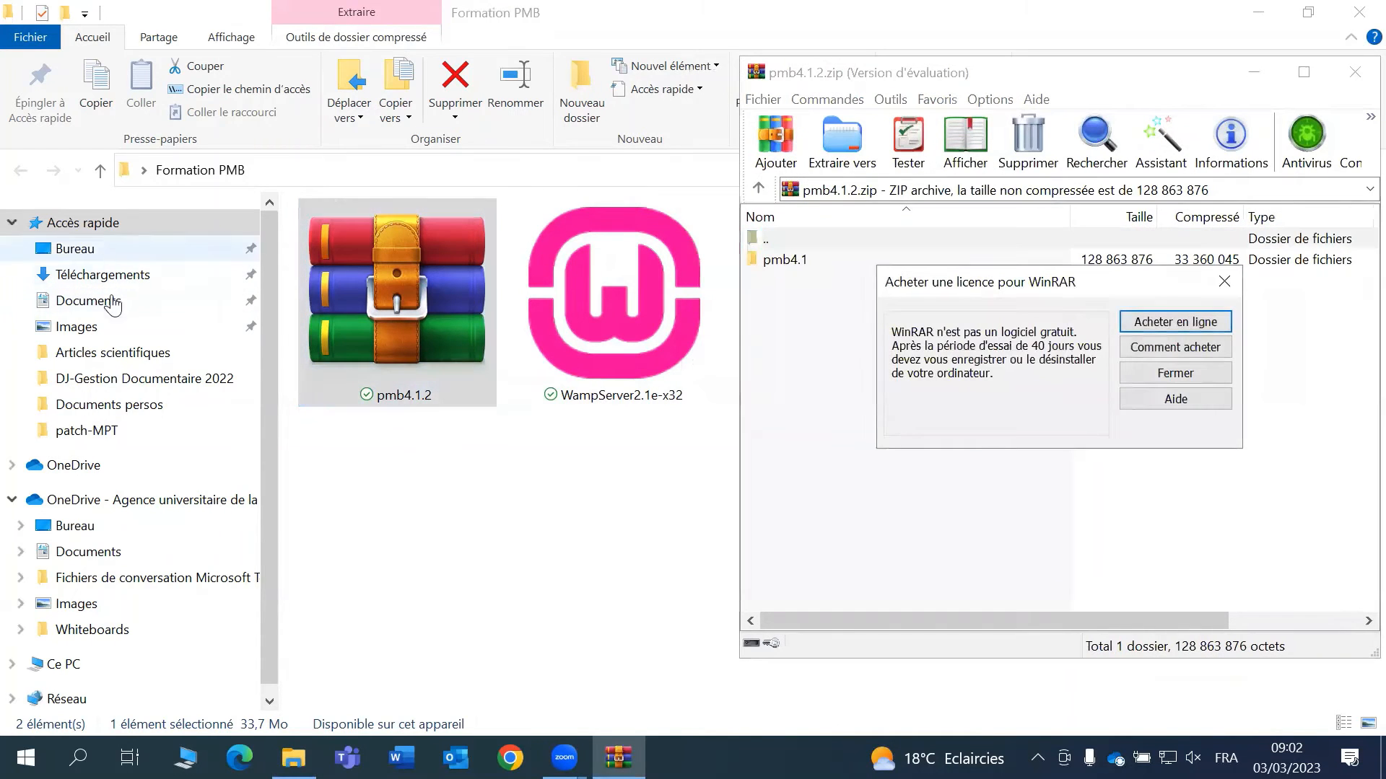
# - Browse File Explorer to C:\wamp\www and enlarge its window
pyautogui.click(78, 662)
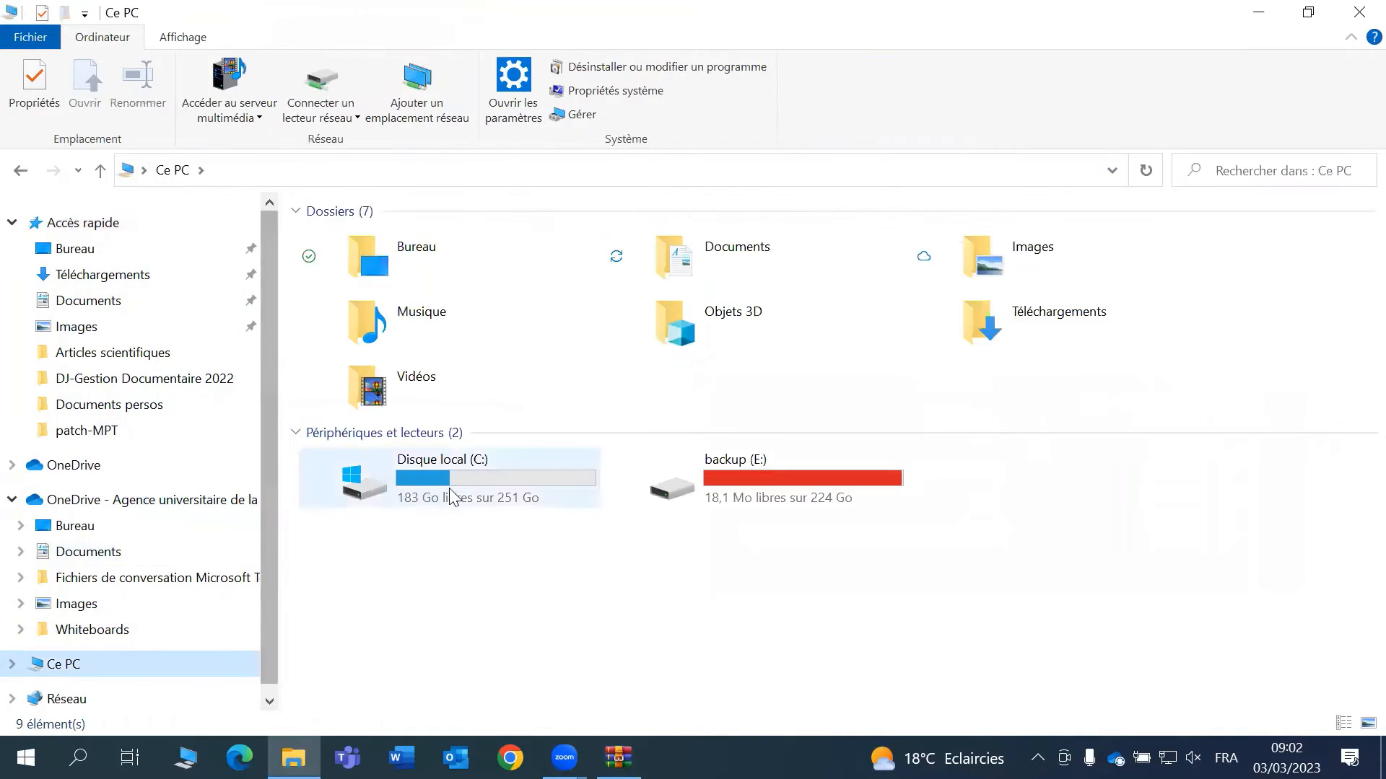
pyautogui.doubleClick(469, 479)
pyautogui.doubleClick(395, 581)
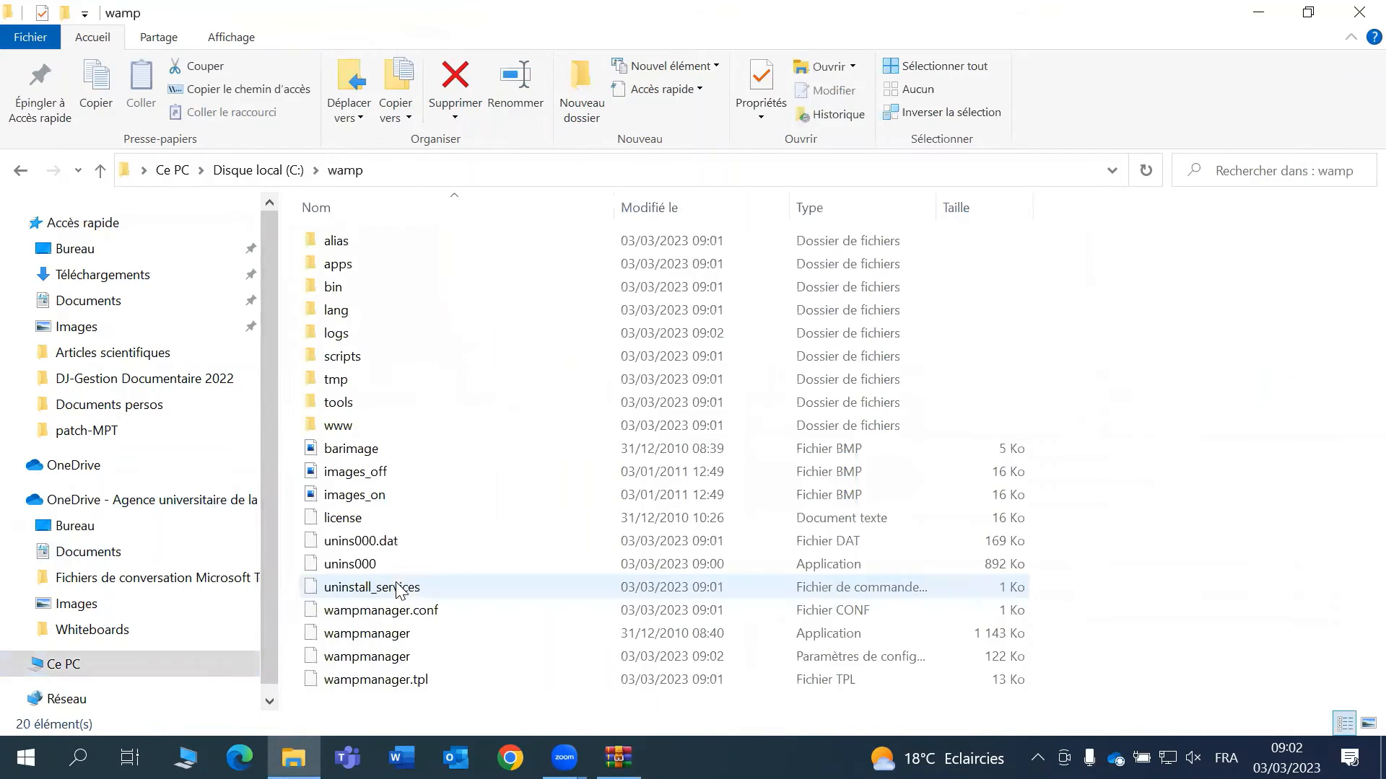
pyautogui.click(1312, 18)
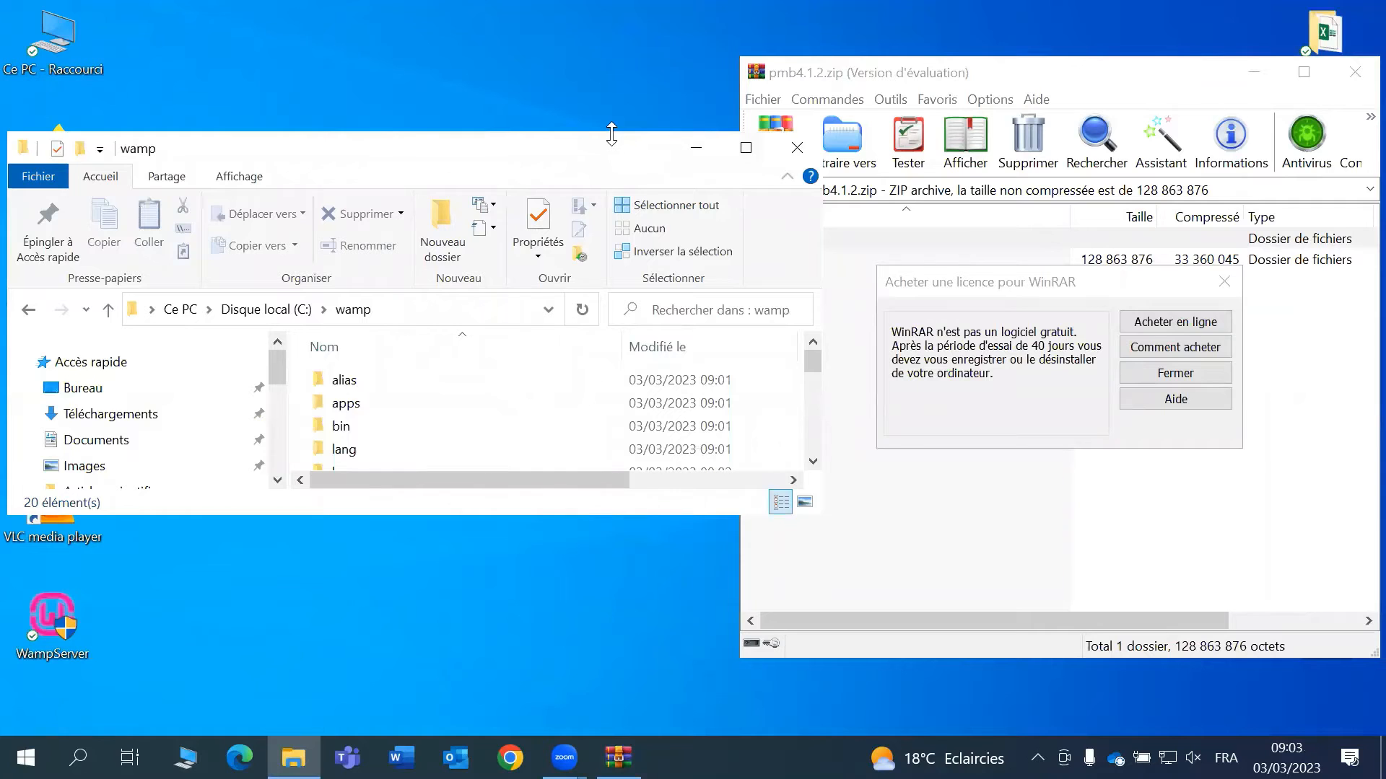
pyautogui.moveTo(611, 134); pyautogui.dragTo(612, 86)
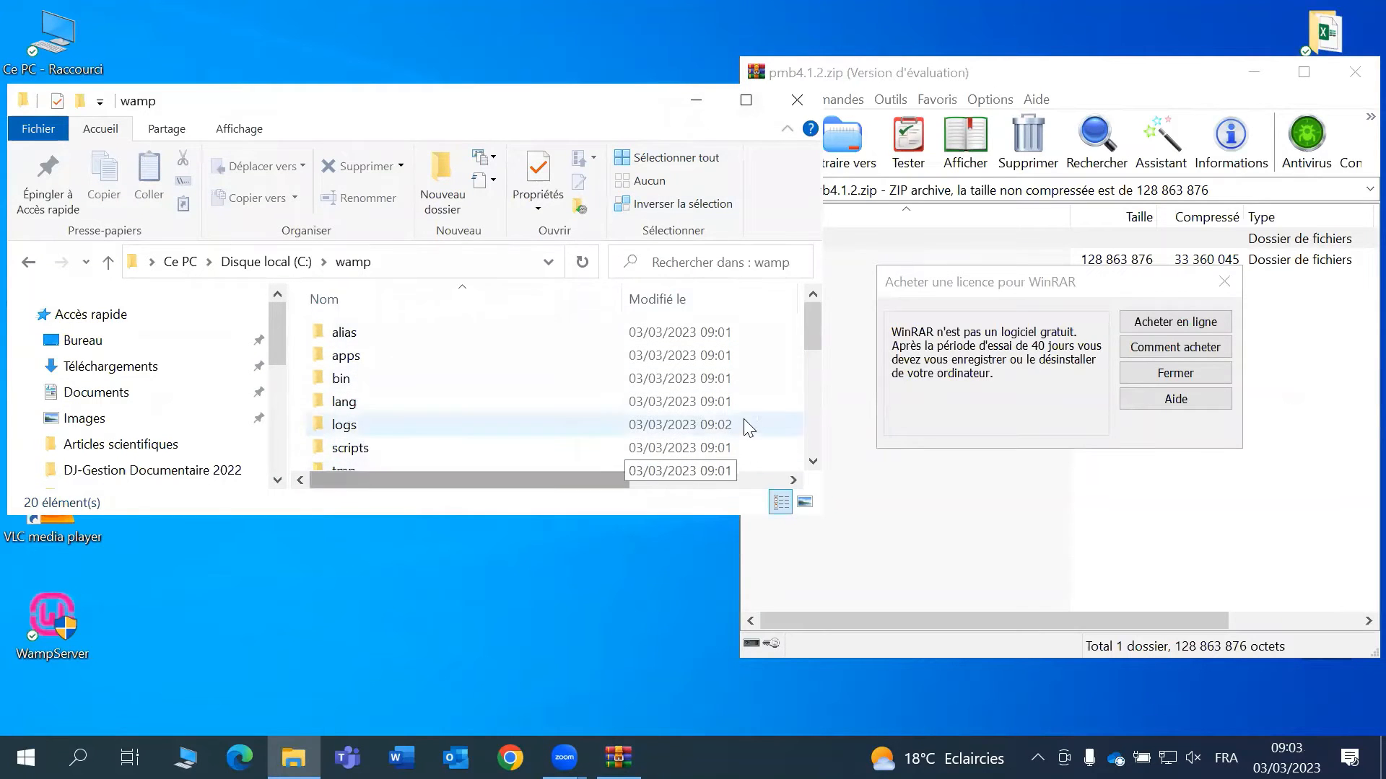
pyautogui.scroll(-2, 801, 329)
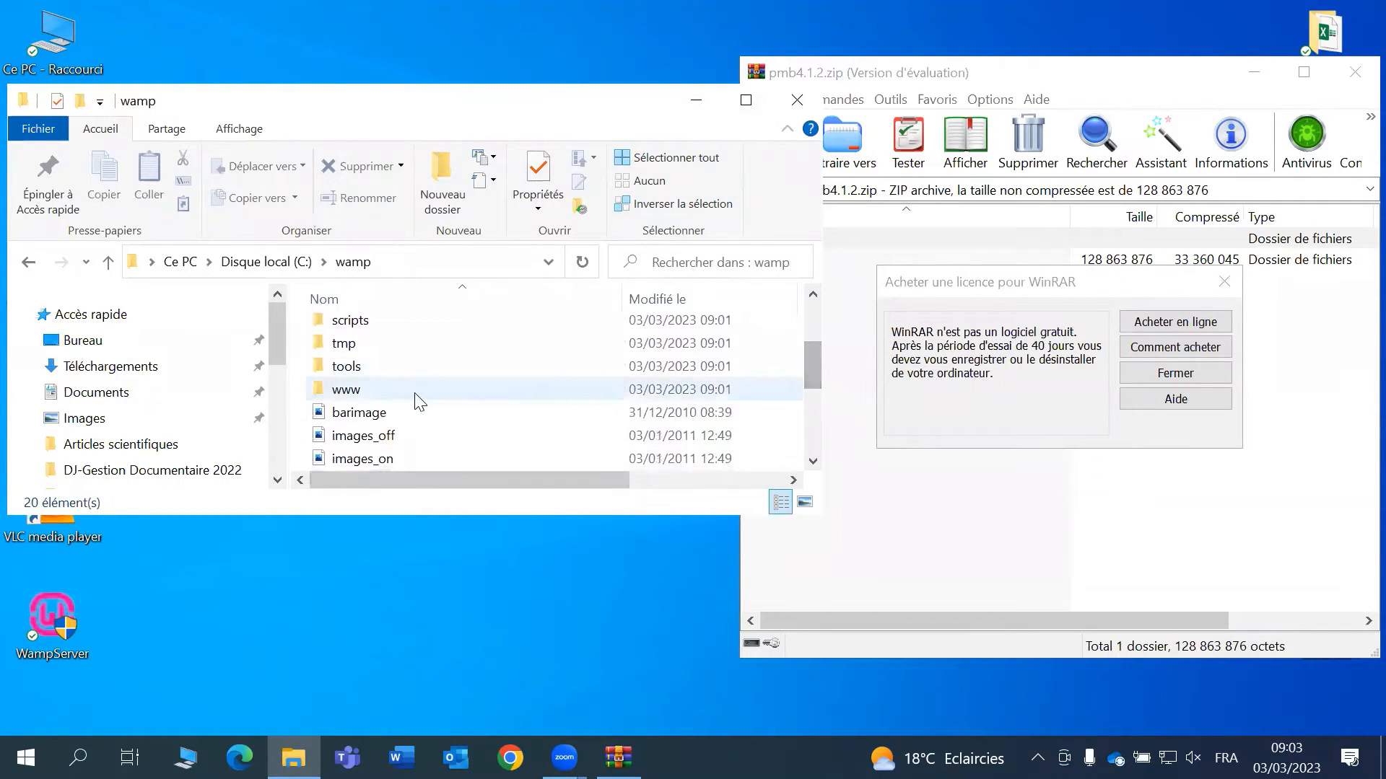
pyautogui.doubleClick(416, 396)
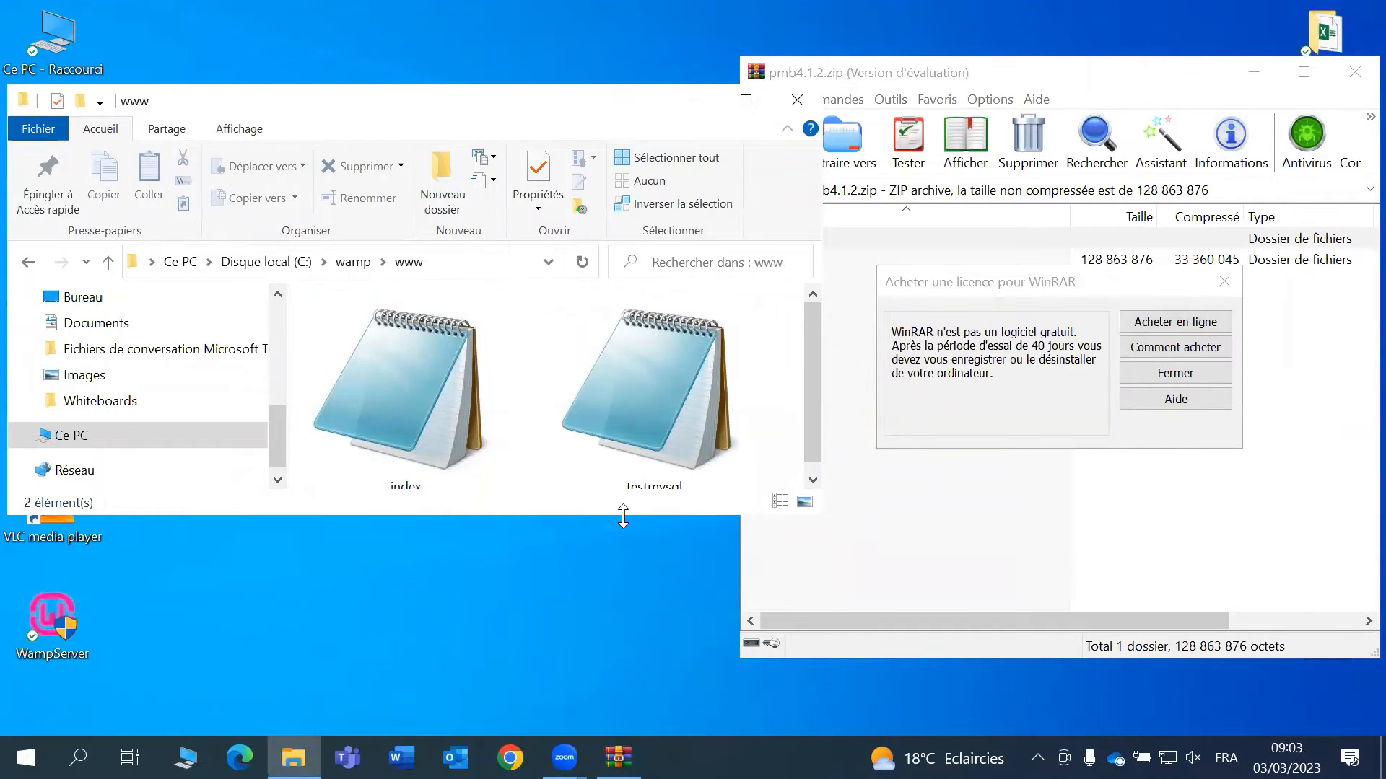
pyautogui.moveTo(623, 516); pyautogui.dragTo(623, 709)
# - Dismiss WinRAR's licence notice and select the pmb4.1 folder in the archive
pyautogui.click(1175, 372)
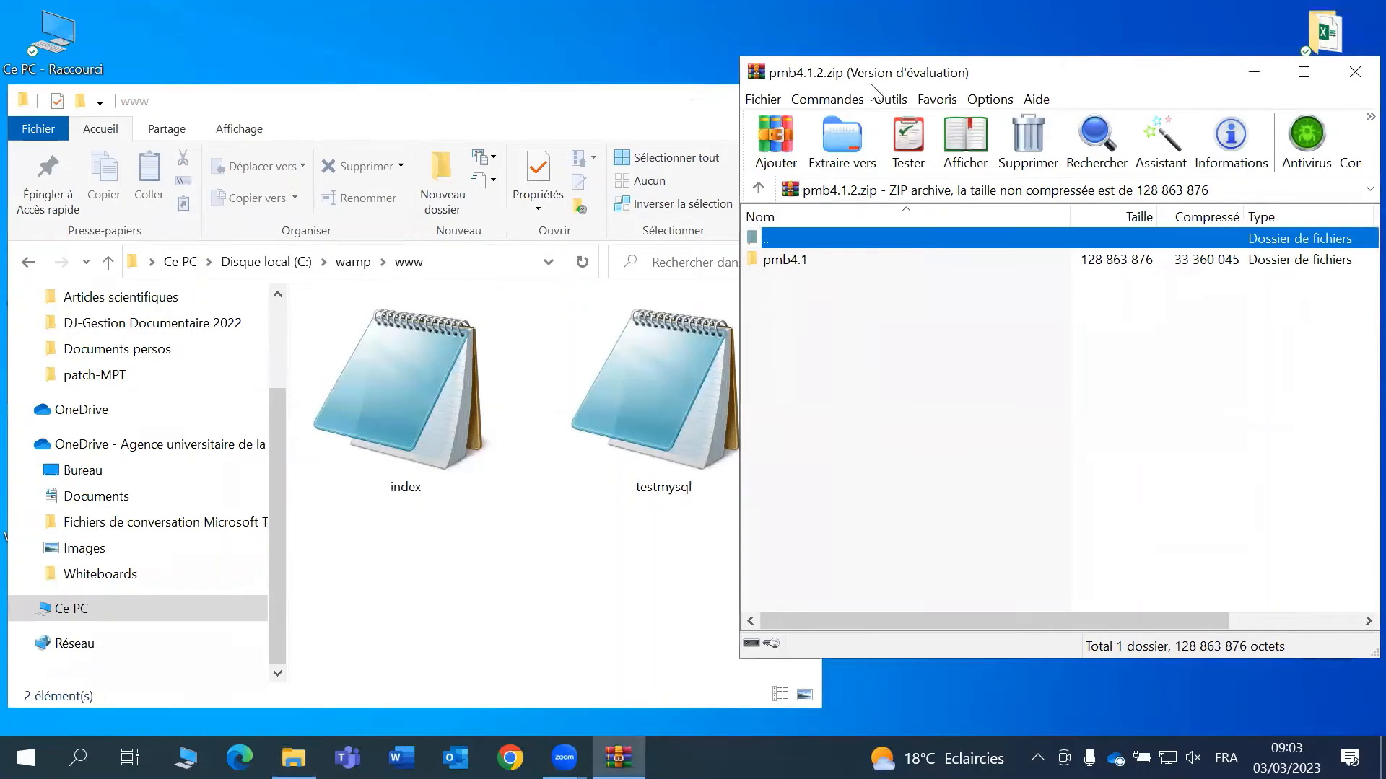
pyautogui.moveTo(887, 65); pyautogui.dragTo(1036, 96)
pyautogui.click(918, 288)
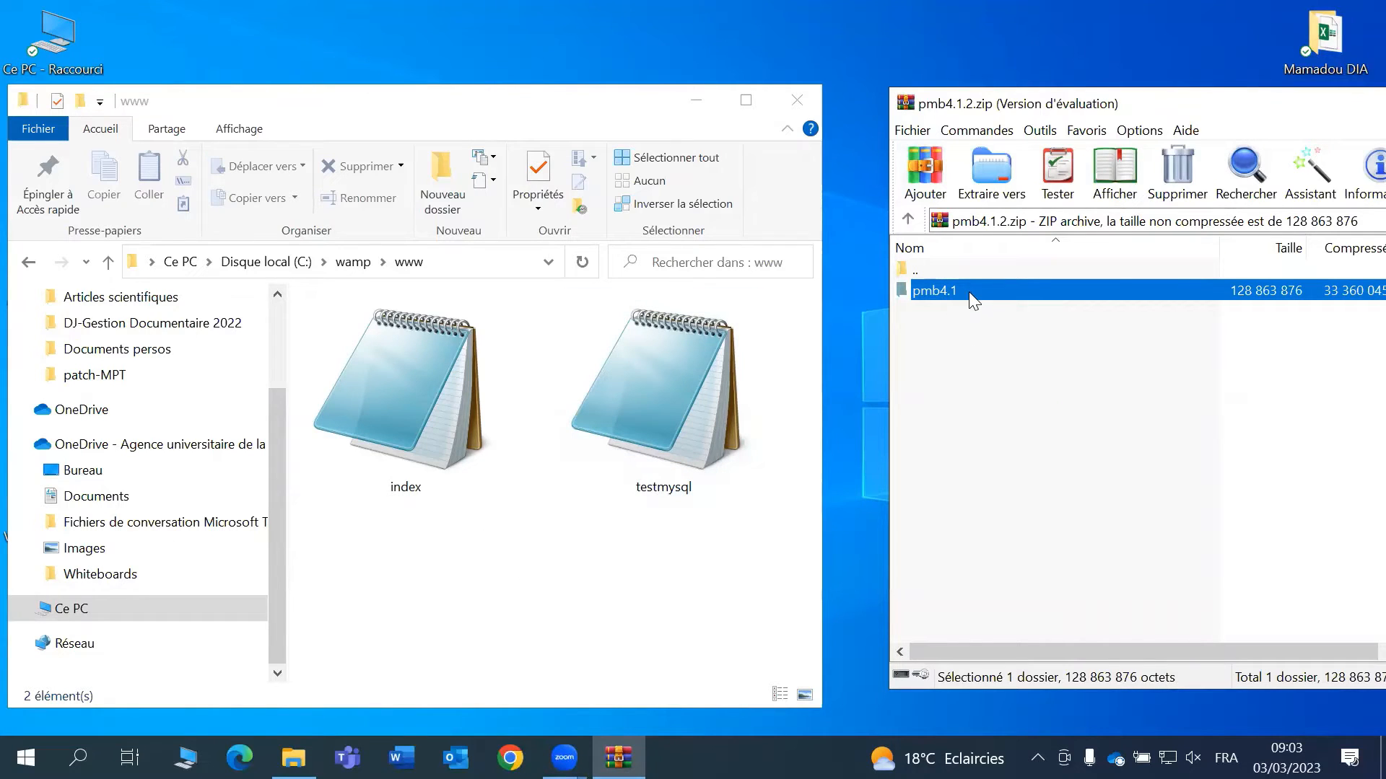
# - Drag pmb4.1 from WinRAR into C:\wamp\www, then close the archive window
pyautogui.moveTo(862, 326); pyautogui.dragTo(481, 575)
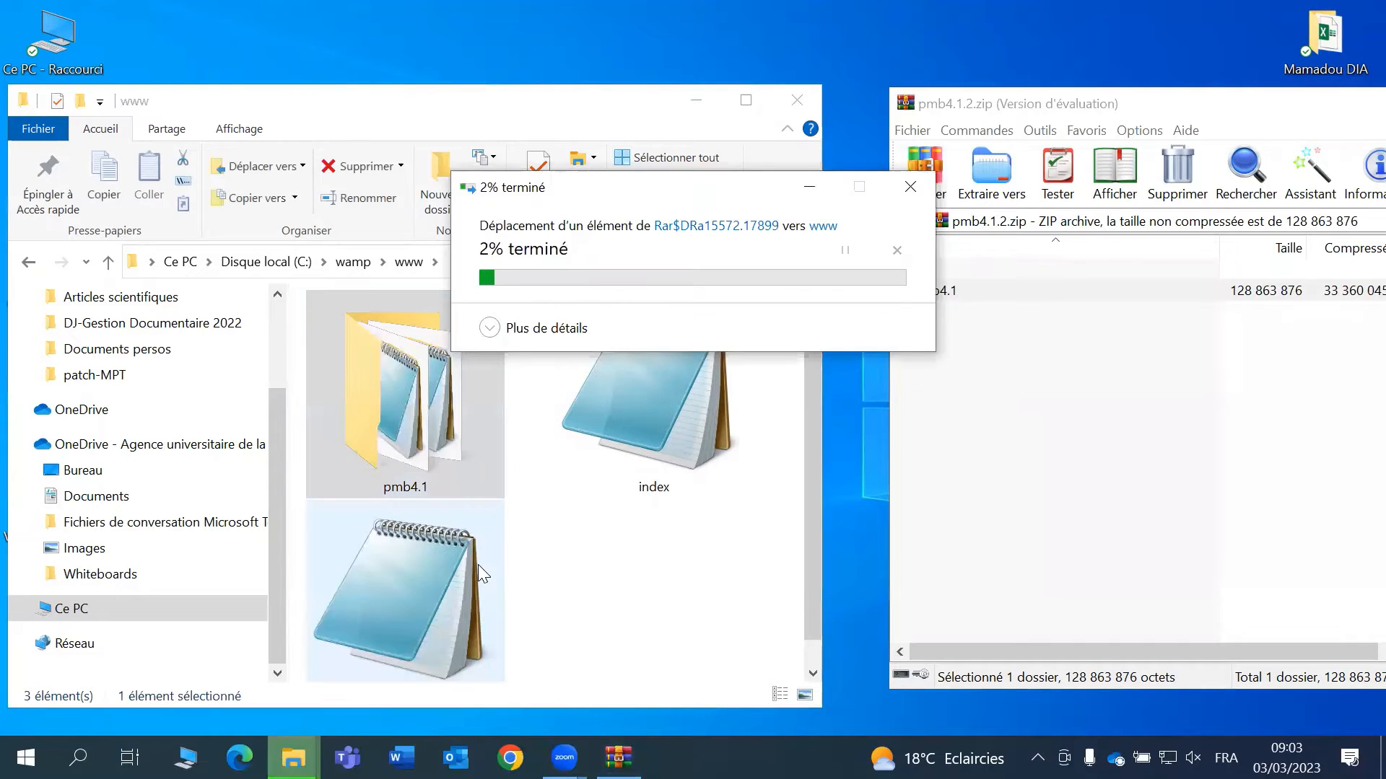
pyautogui.click(672, 615)
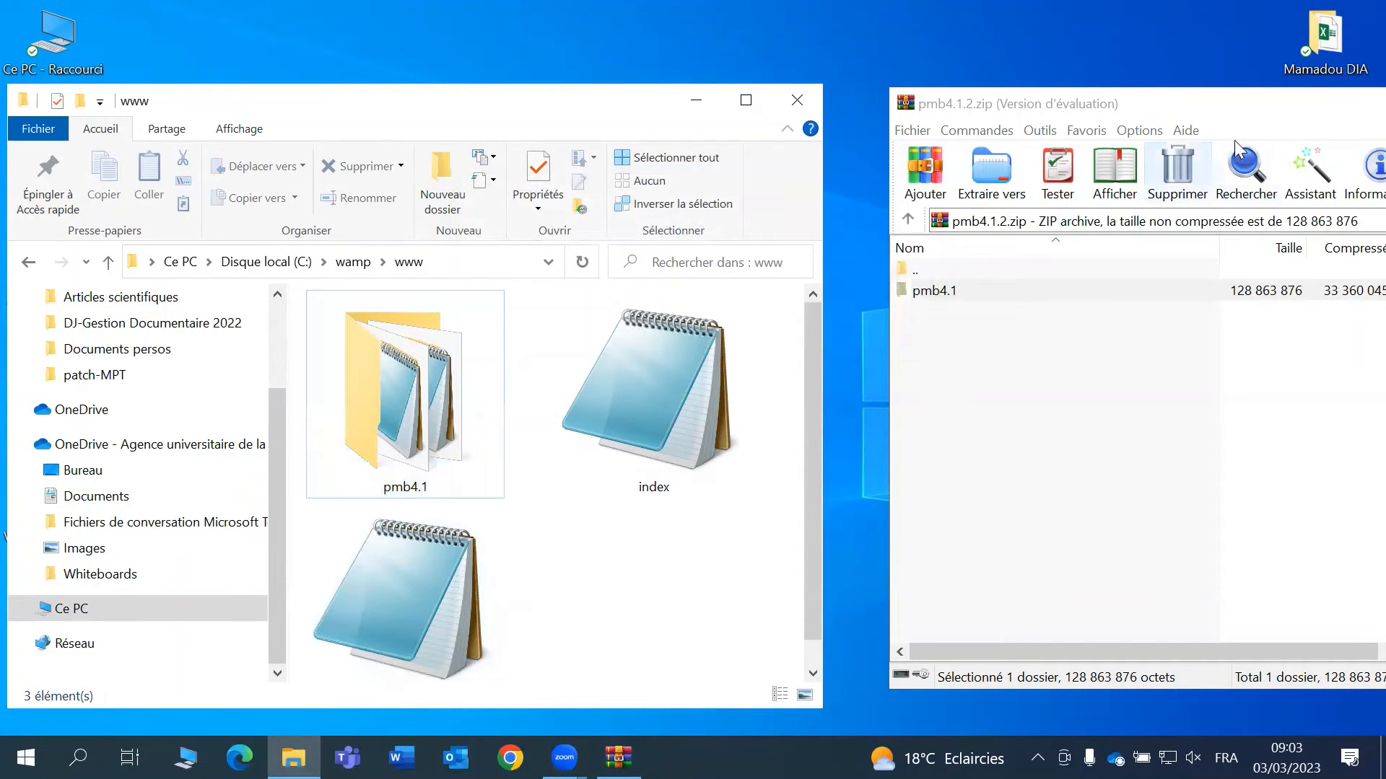
pyautogui.moveTo(1258, 103); pyautogui.dragTo(965, 141)
pyautogui.click(1210, 141)
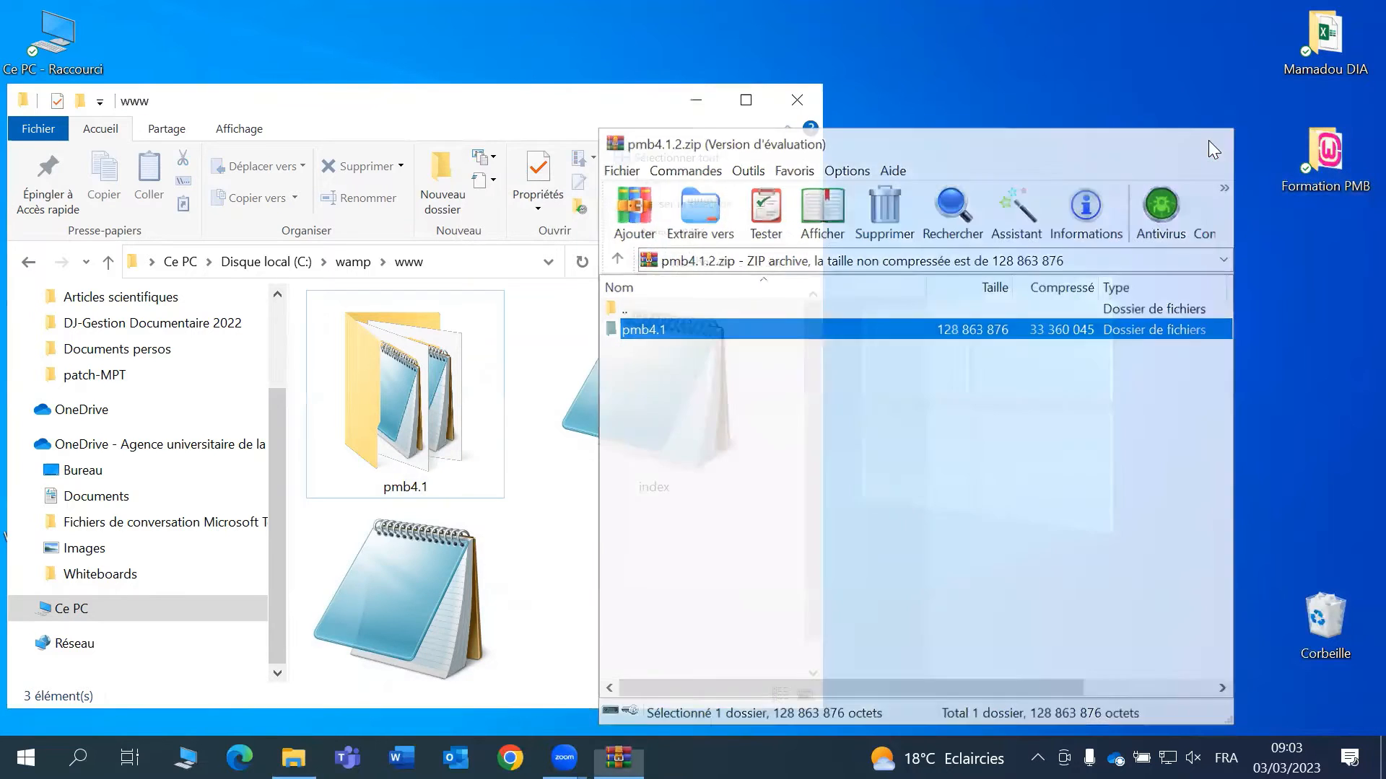
# - Check the Formation PMB folder, then close it and the www folder window
pyautogui.doubleClick(1306, 159)
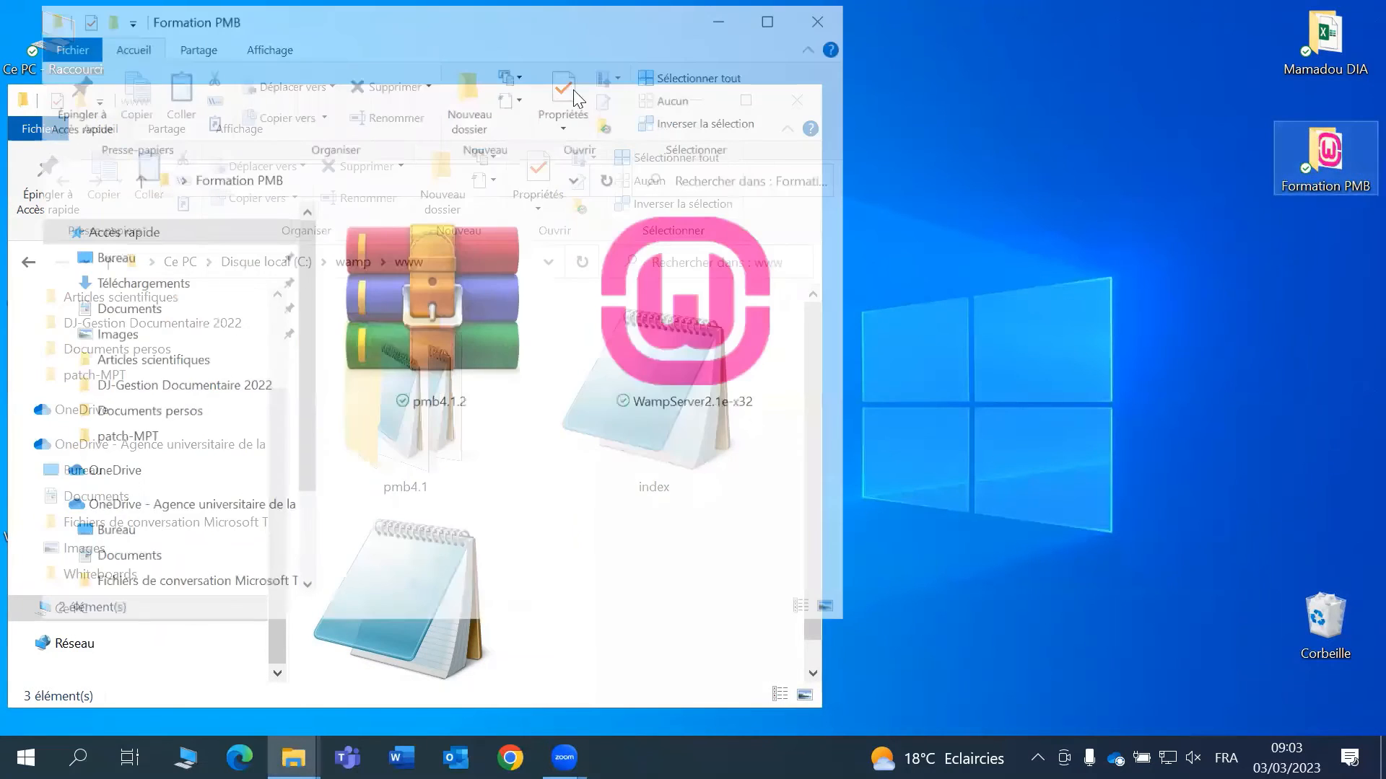
pyautogui.moveTo(387, 41); pyautogui.dragTo(1101, 222)
pyautogui.click(1158, 502)
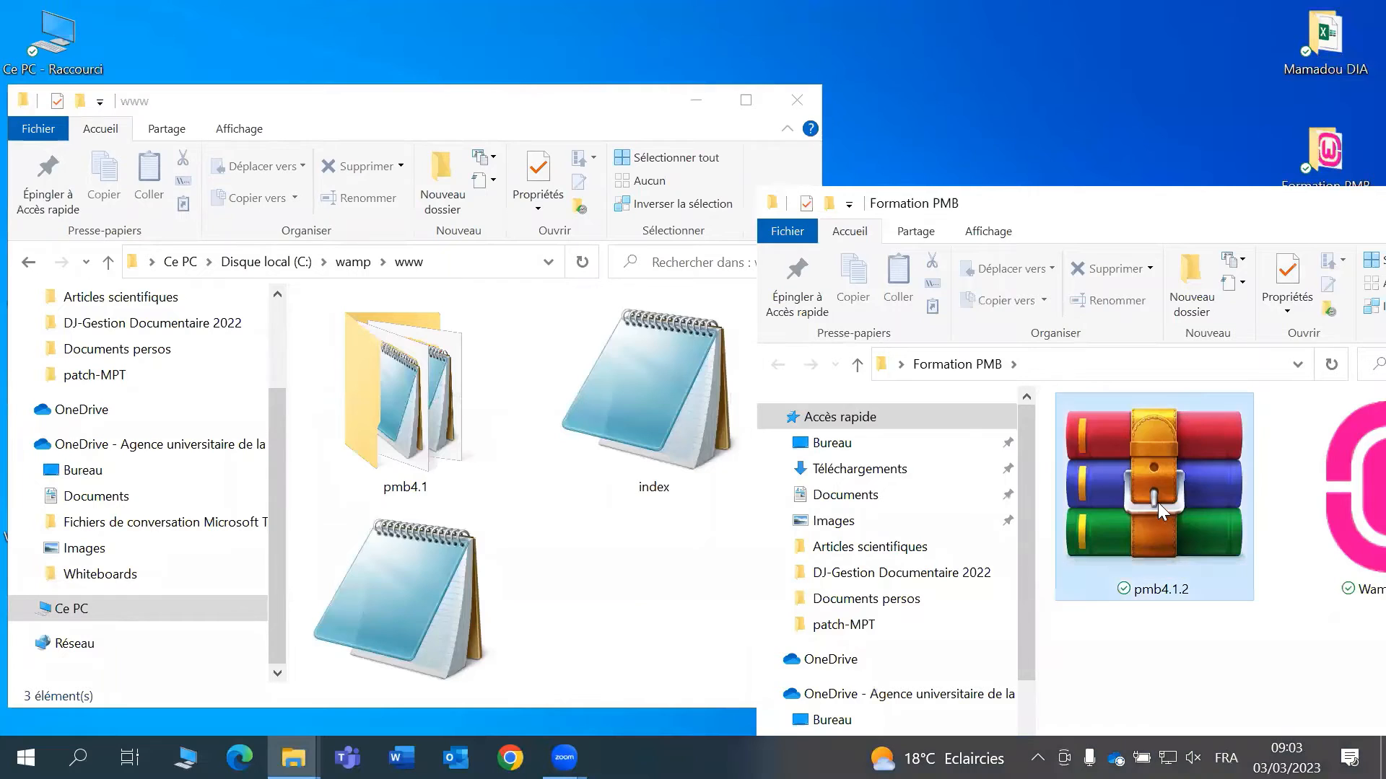
pyautogui.click(400, 457)
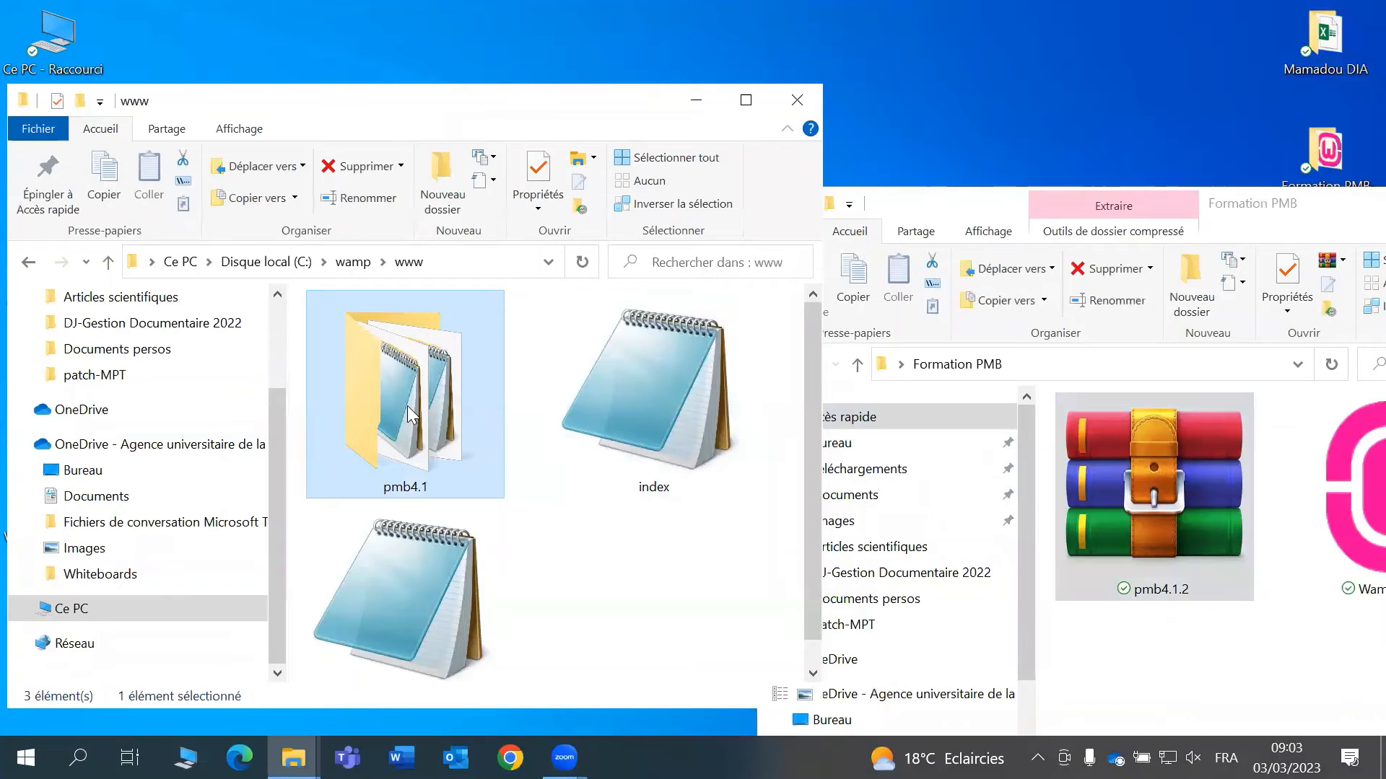
pyautogui.moveTo(1343, 197); pyautogui.dragTo(1152, 197)
pyautogui.click(1354, 203)
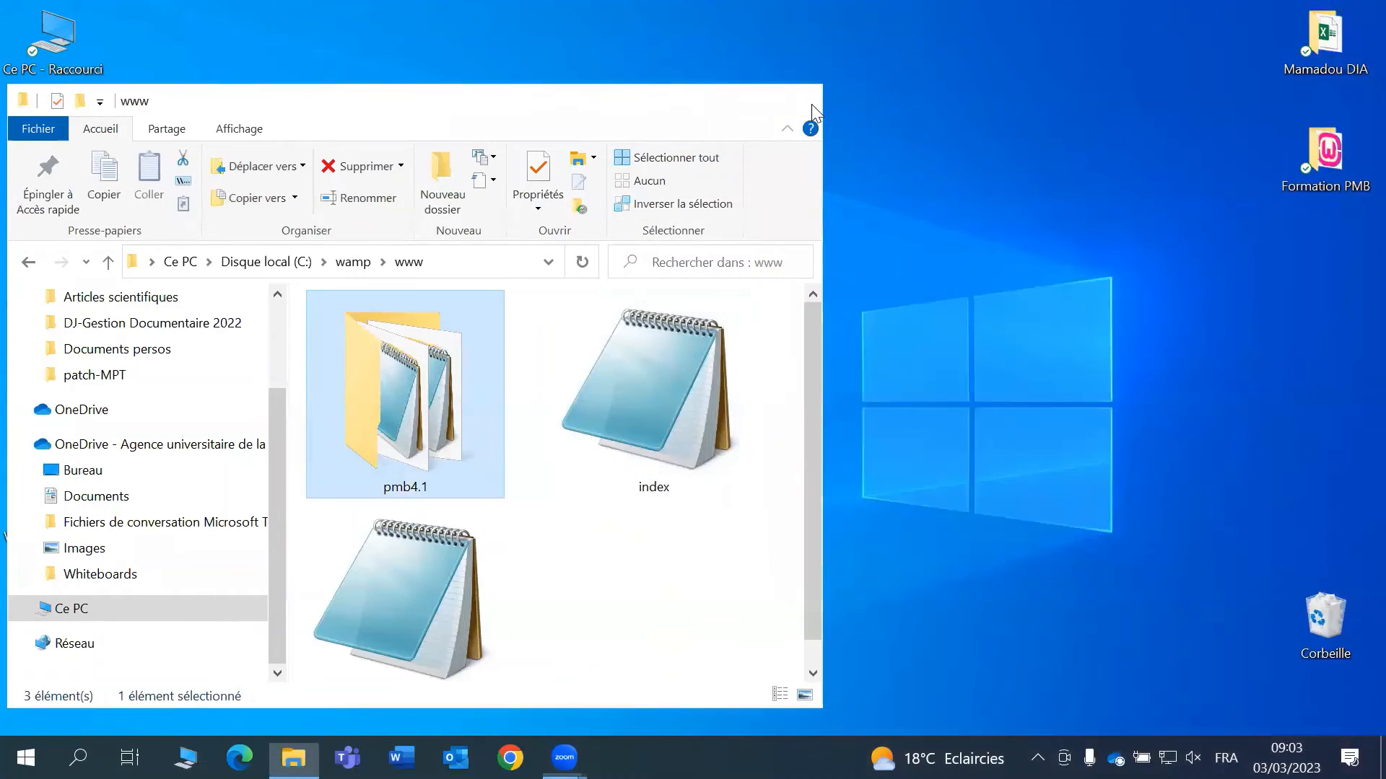
pyautogui.click(811, 104)
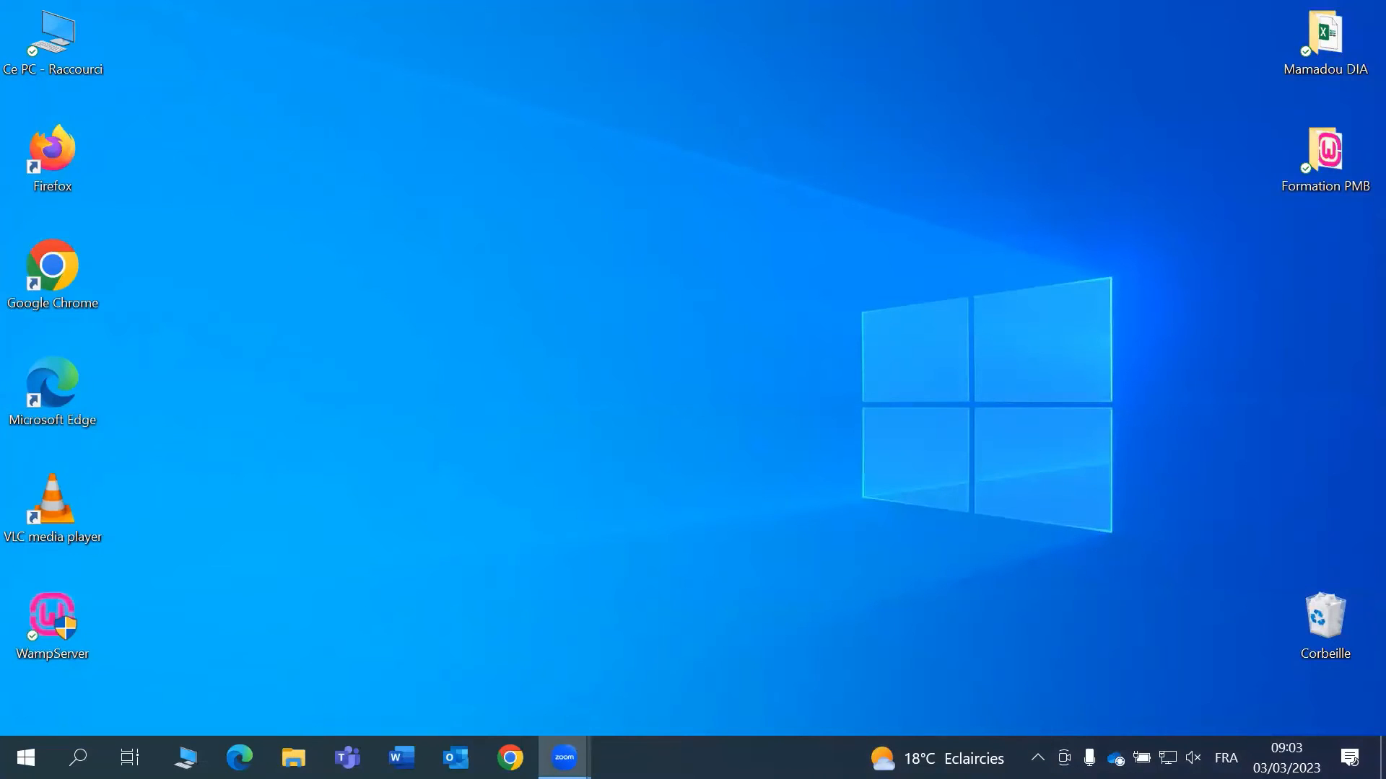
# - From the WAMP tray menu open Localhost and launch pmb4.1 under Vos Projets
pyautogui.click(1037, 758)
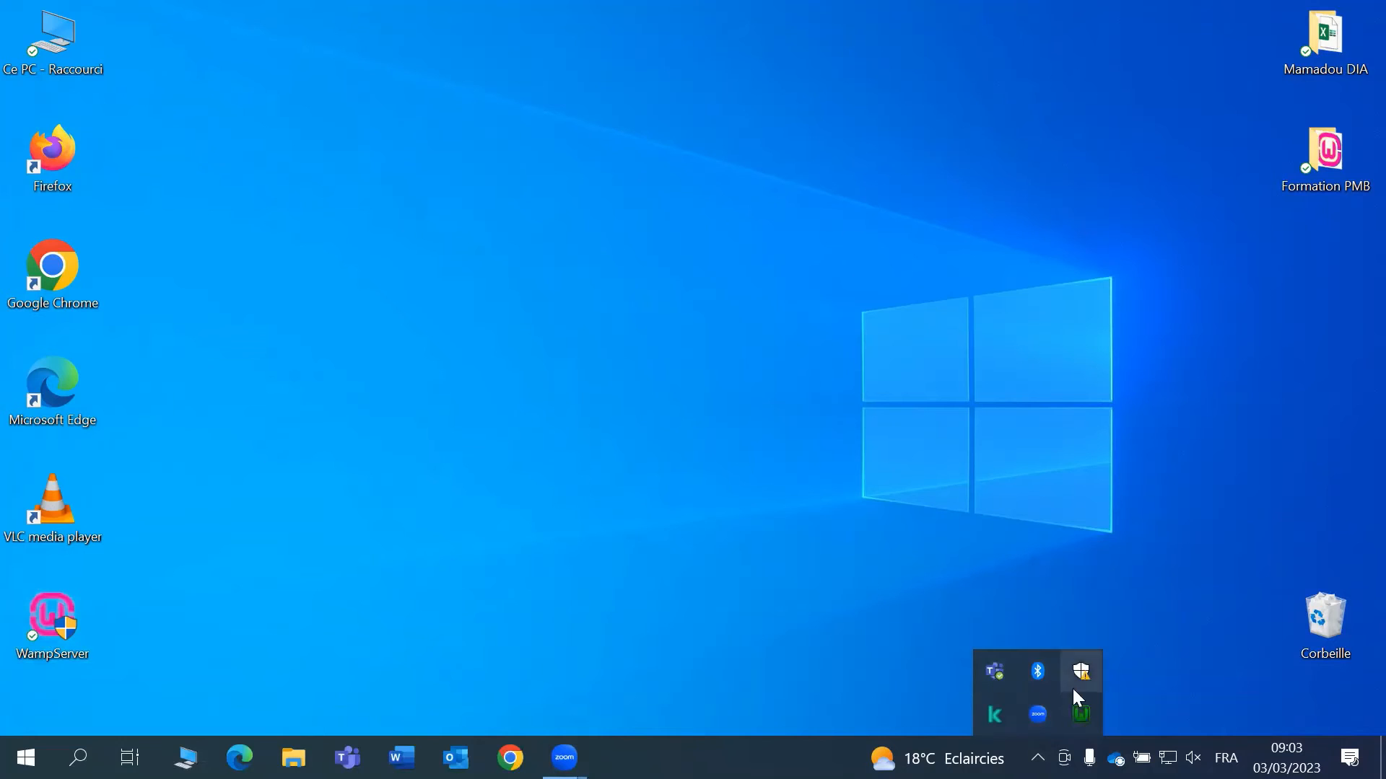
pyautogui.click(1083, 711)
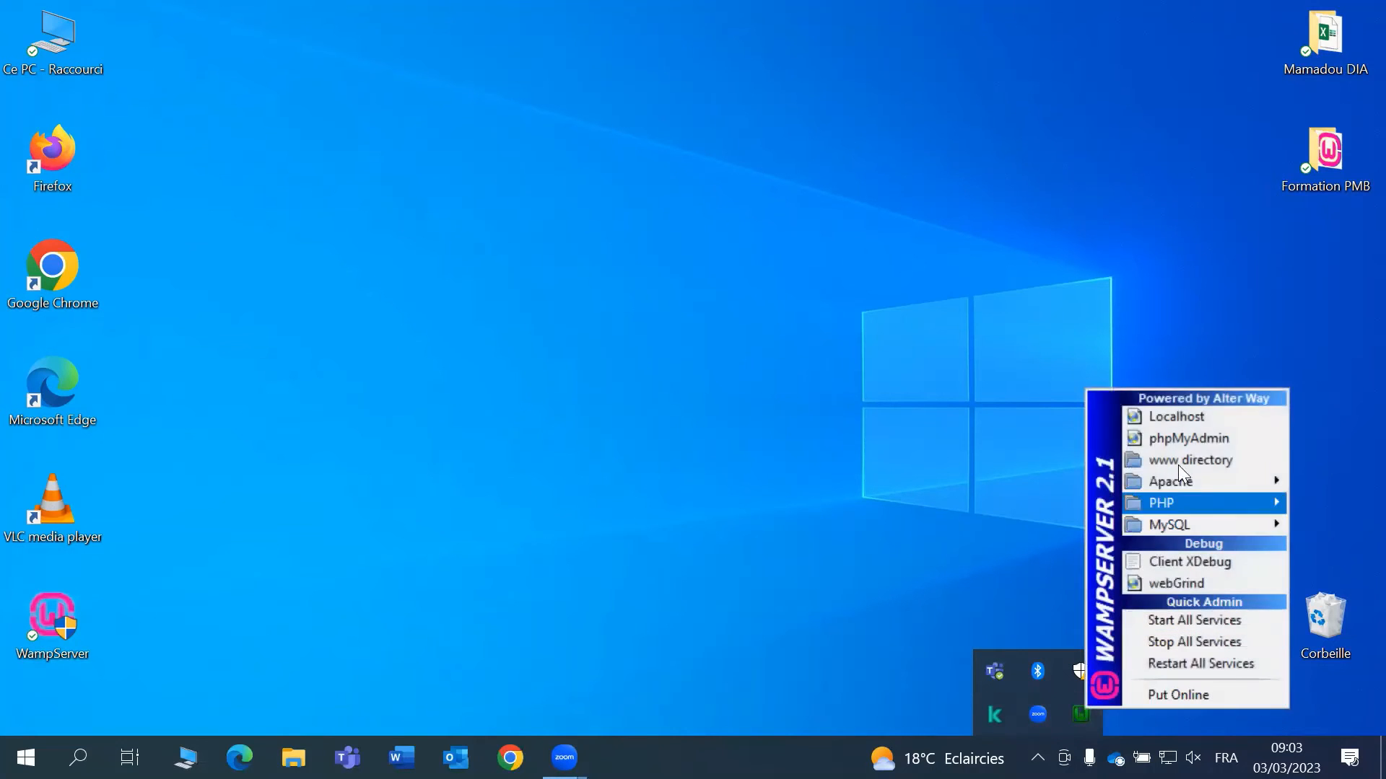
pyautogui.click(1186, 424)
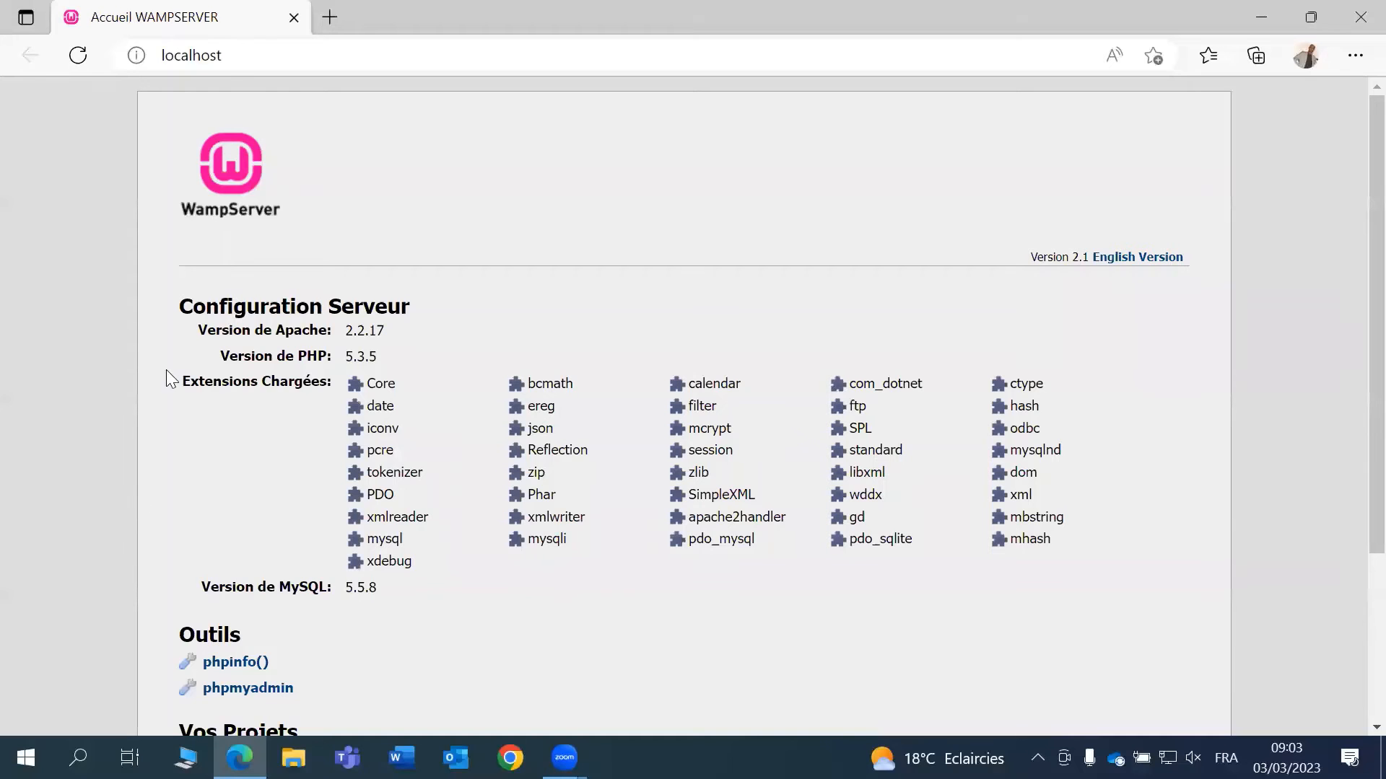
pyautogui.scroll(-3, 620, 332)
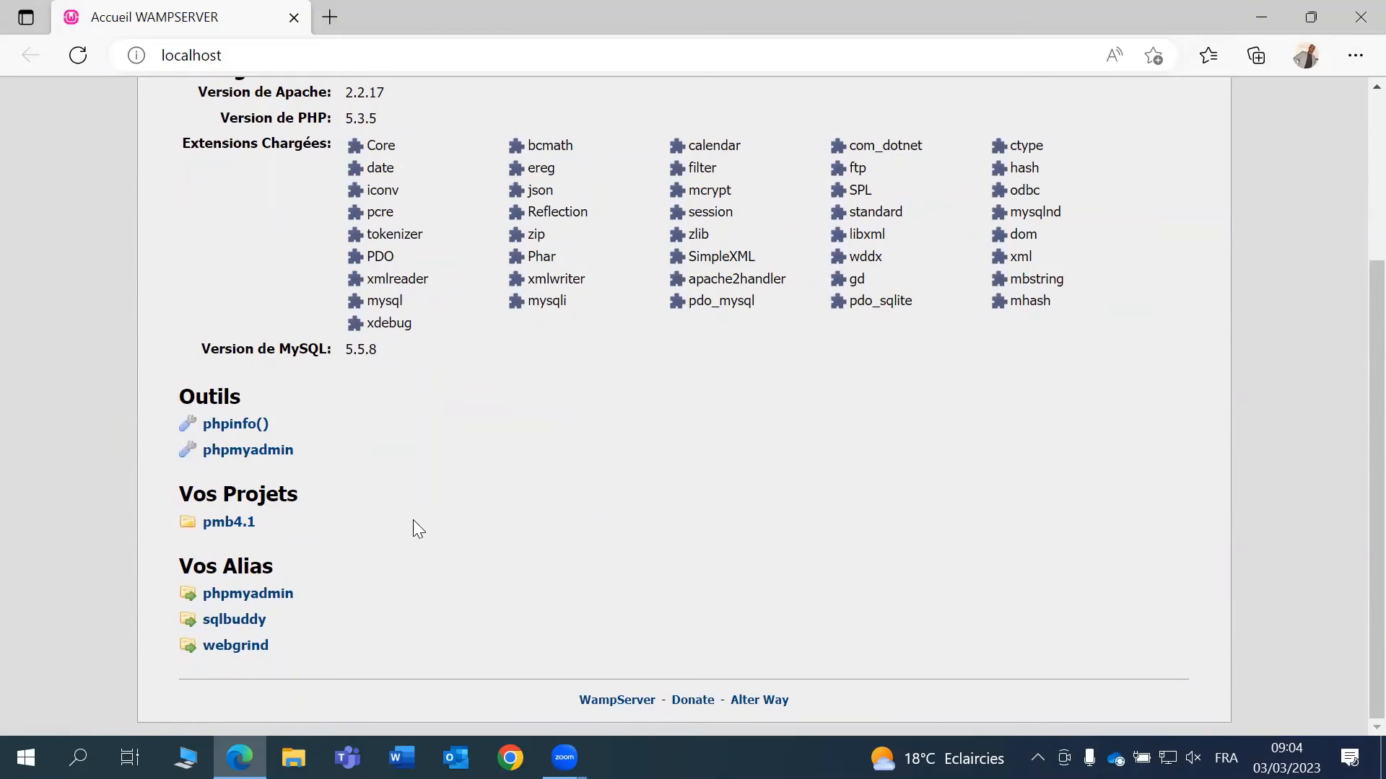
pyautogui.click(228, 524)
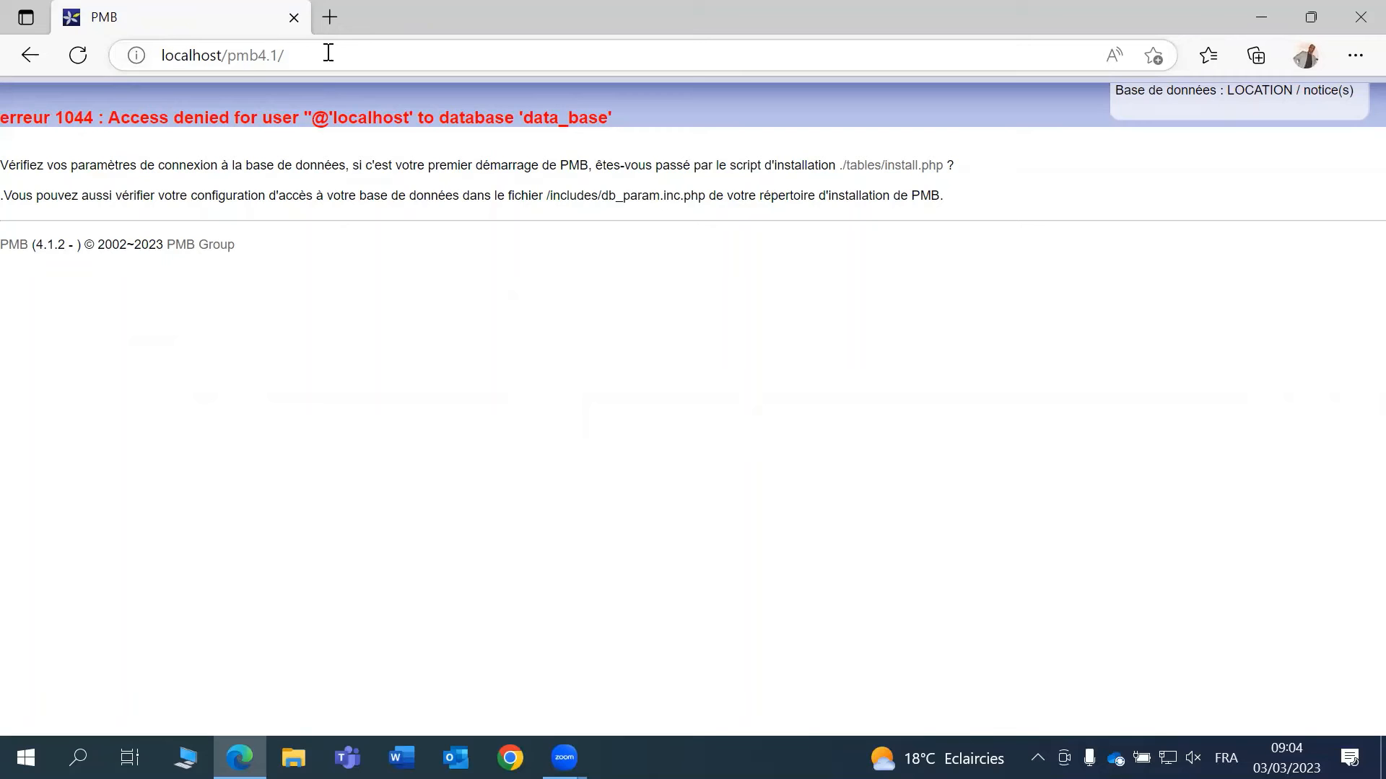
# - Run tables/install.php, choose the iso-8859-1 character set and install in French
pyautogui.click(891, 168)
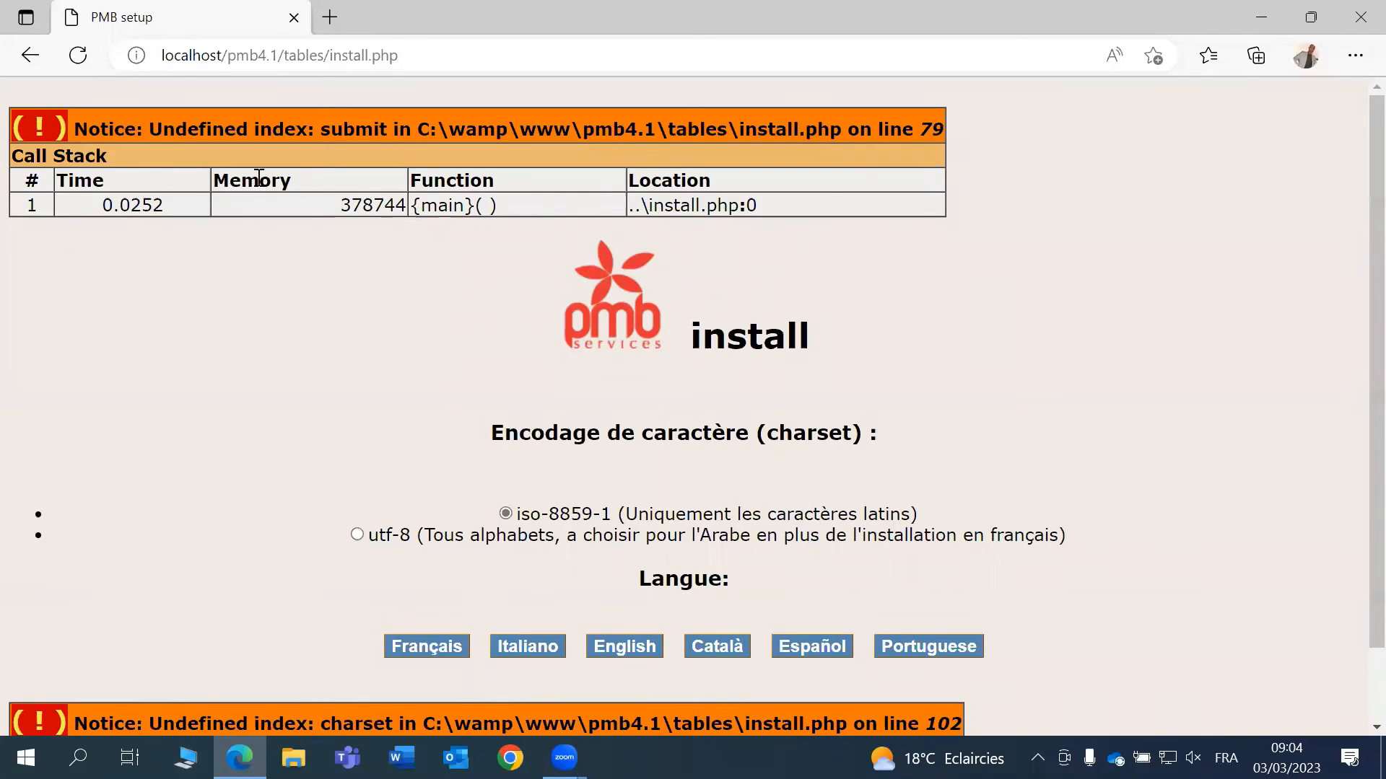
pyautogui.scroll(-1, 960, 354)
pyautogui.scroll(1, 943, 392)
pyautogui.scroll(-1, 678, 458)
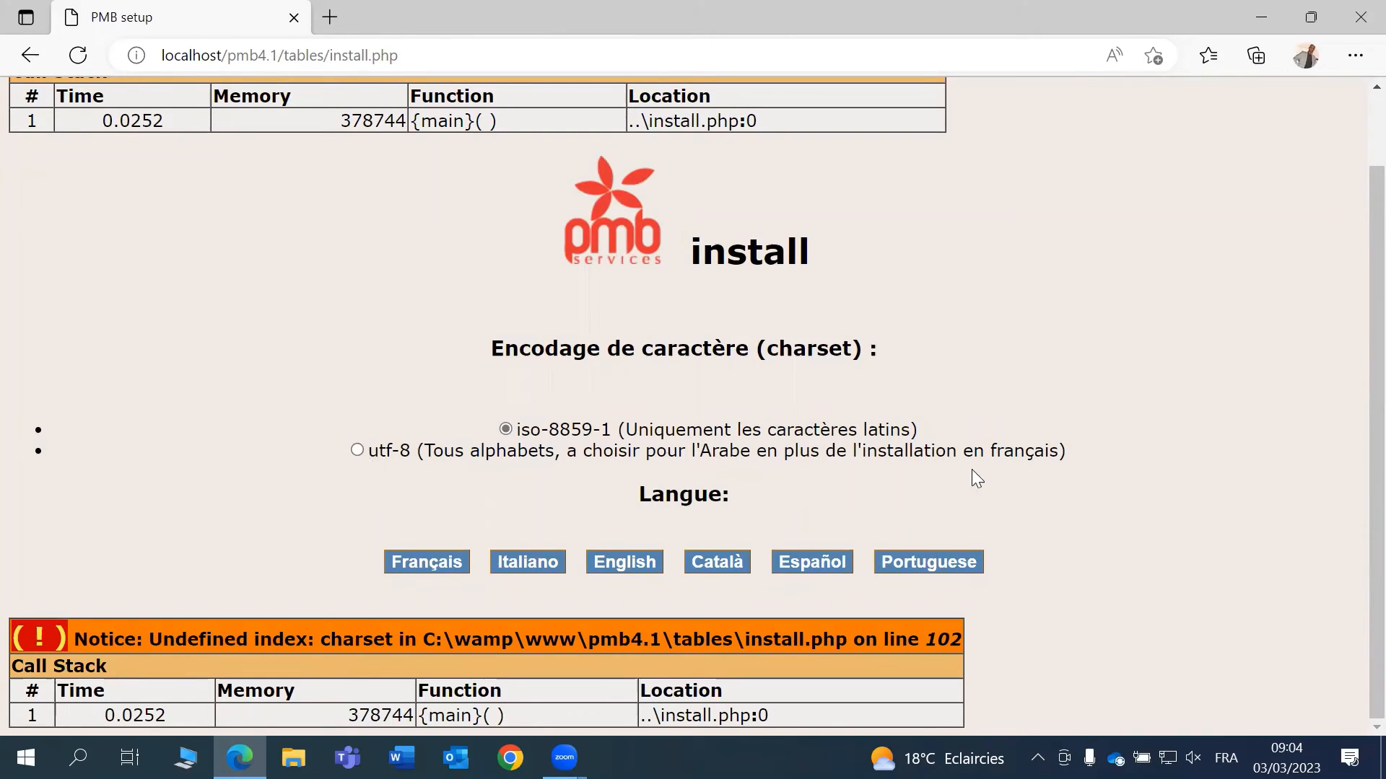
pyautogui.click(357, 451)
pyautogui.click(506, 429)
pyautogui.click(357, 450)
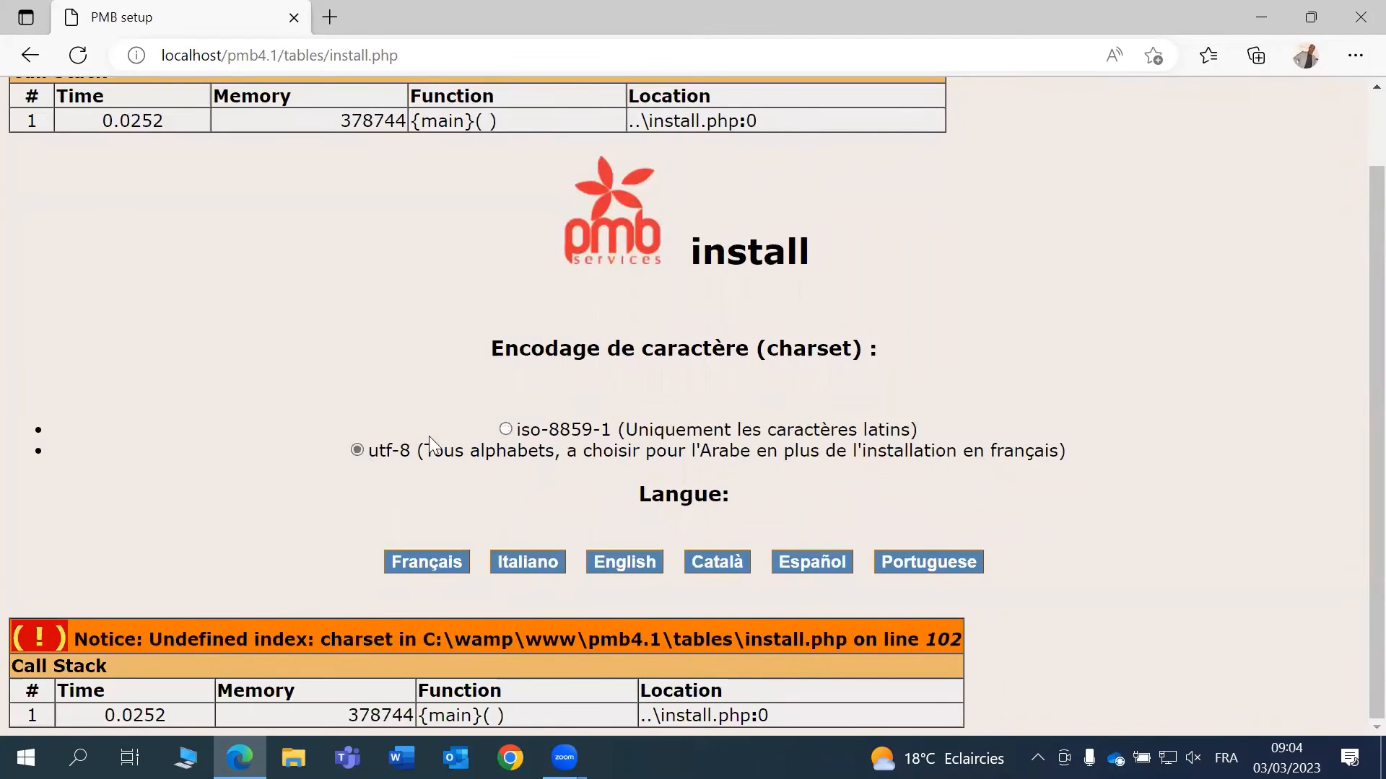
pyautogui.click(505, 429)
pyautogui.click(428, 562)
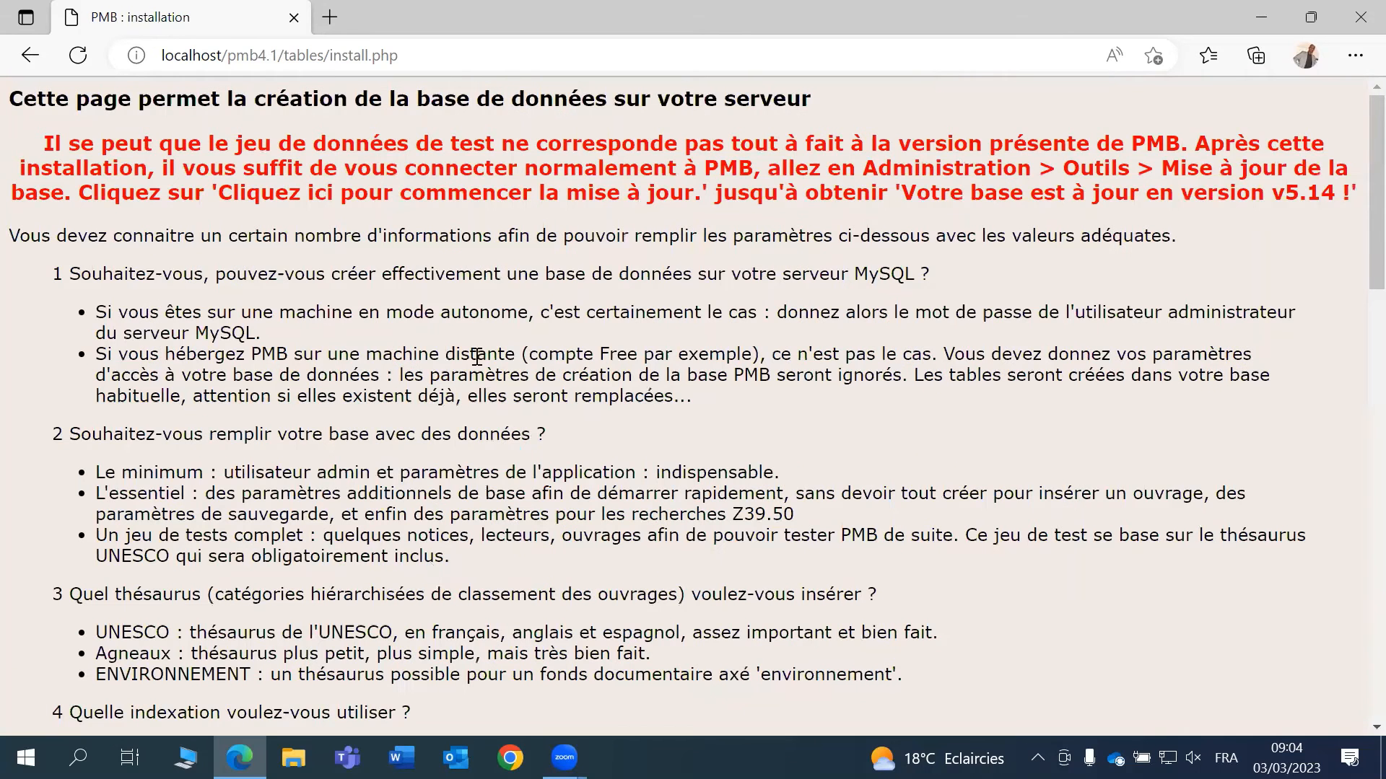
# - Scroll through the bibli database parameters and set the thesaurus option
pyautogui.scroll(-8, 576, 271)
pyautogui.scroll(-6, 577, 273)
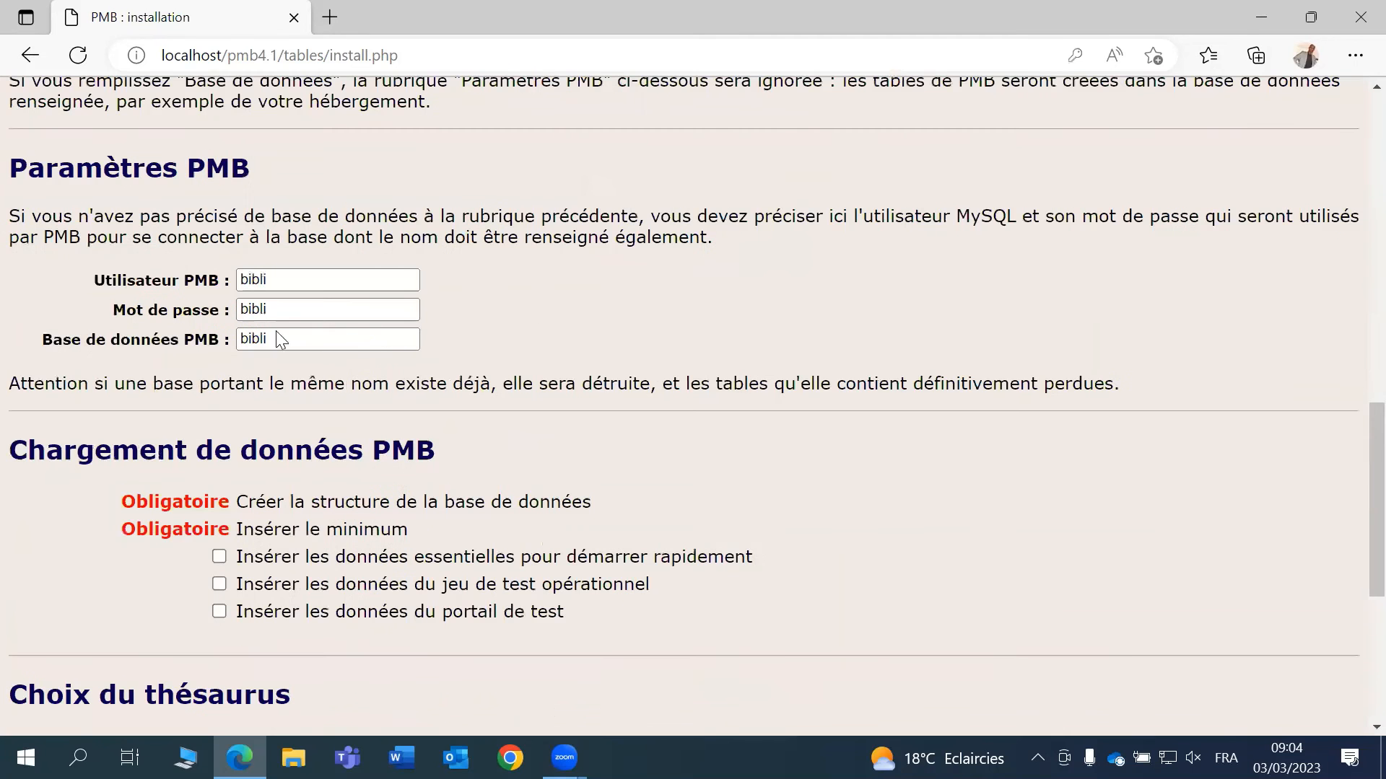
pyautogui.scroll(-3, 207, 316)
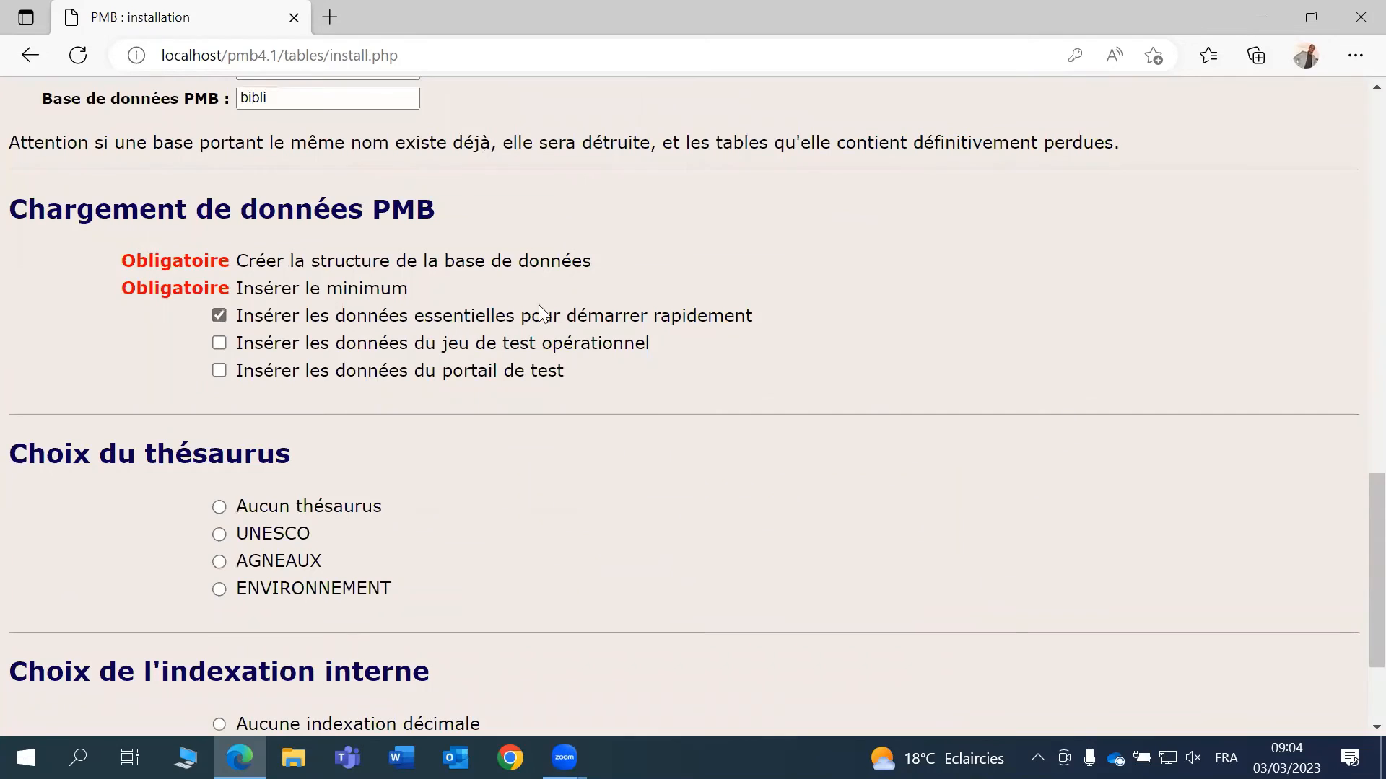
pyautogui.scroll(-3, 722, 312)
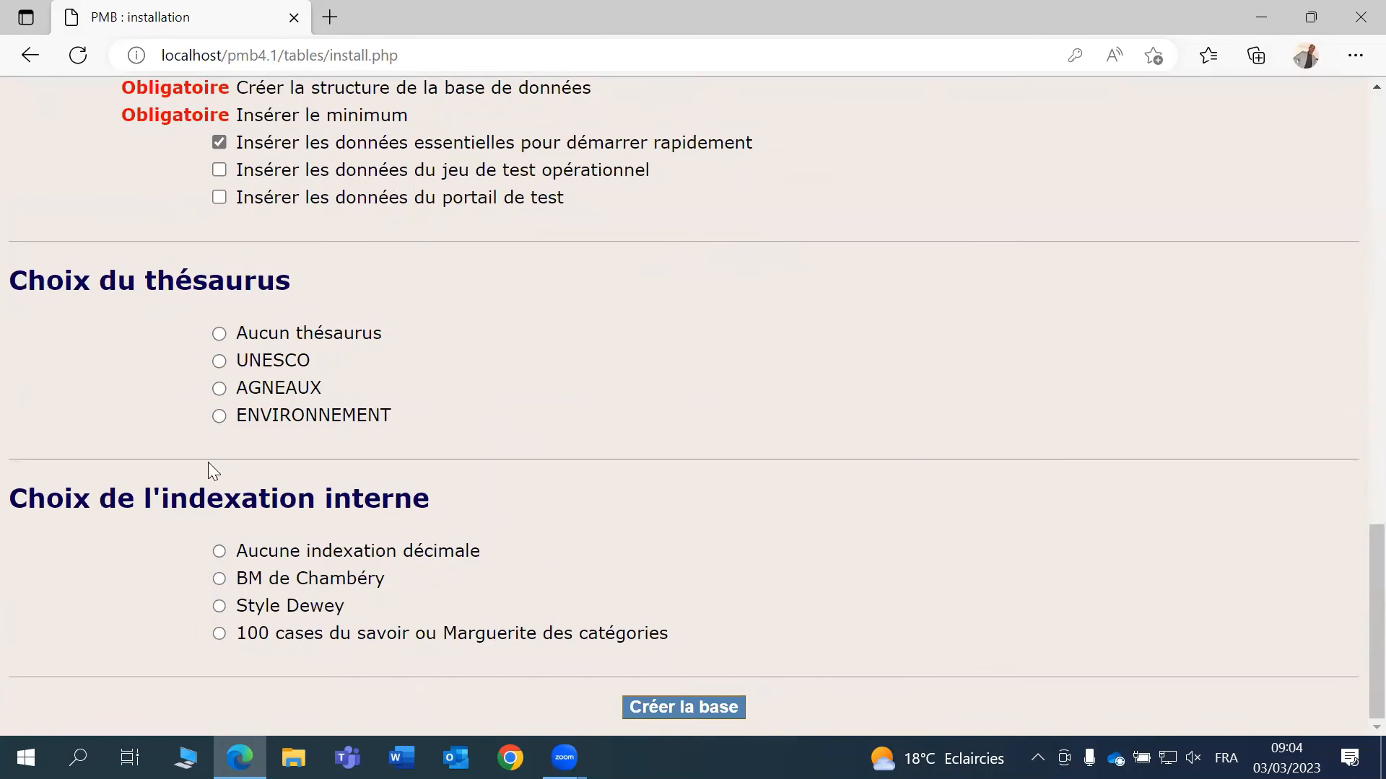
pyautogui.click(219, 361)
pyautogui.click(219, 388)
pyautogui.click(219, 415)
# - Choose Style Dewey internal indexing and create the bibli database
pyautogui.click(219, 606)
pyautogui.click(220, 633)
pyautogui.click(219, 551)
pyautogui.click(219, 606)
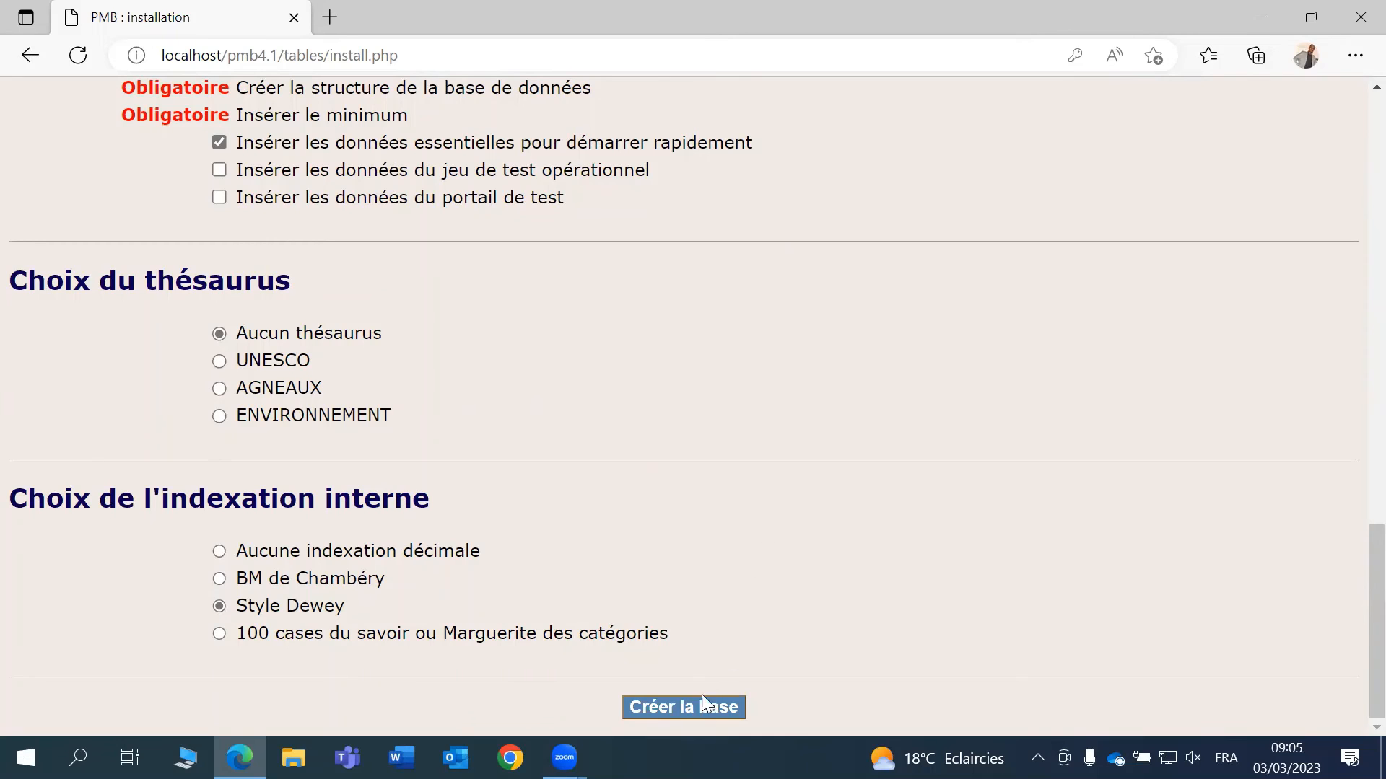
pyautogui.click(678, 707)
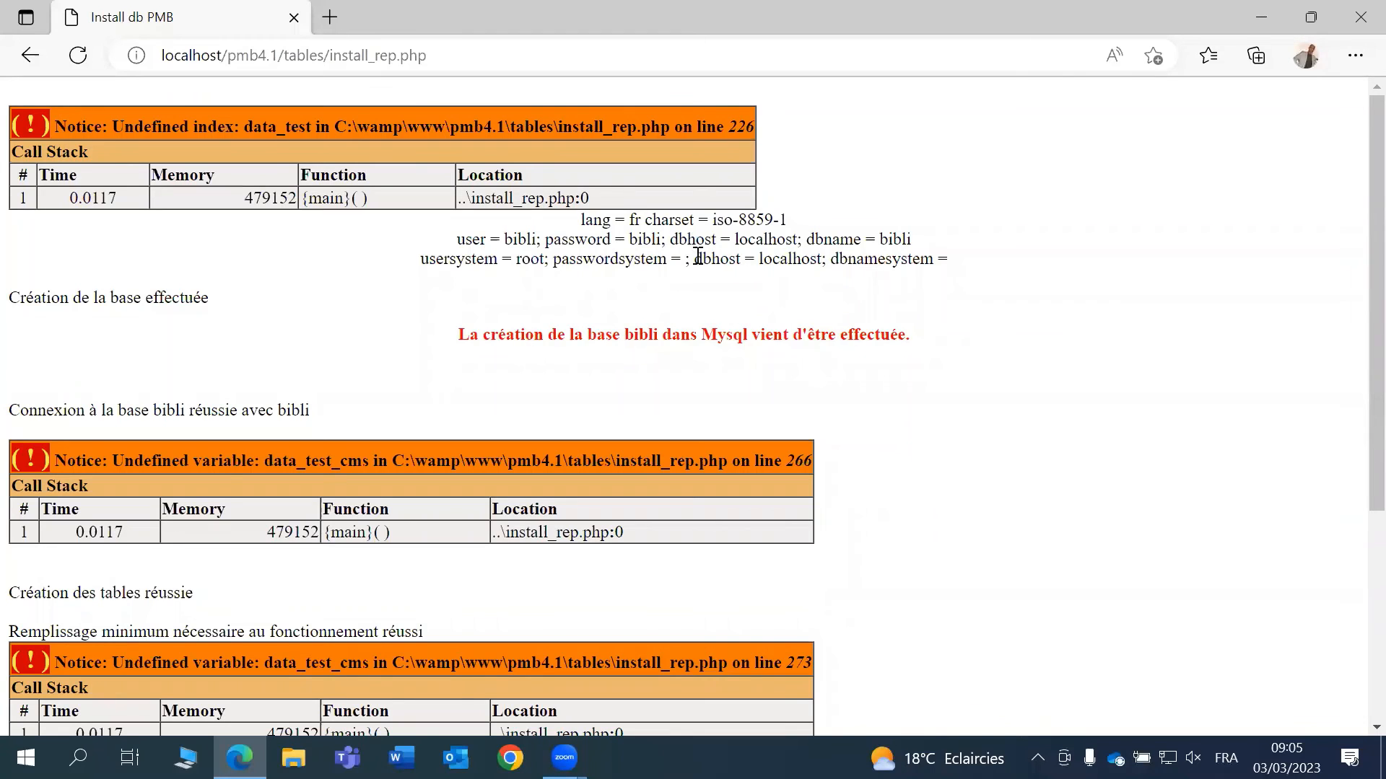
# - Highlight the language and iso-8859 charset lines in the install report
pyautogui.moveTo(696, 242); pyautogui.dragTo(696, 261)
pyautogui.click(616, 223)
pyautogui.moveTo(634, 217); pyautogui.dragTo(788, 209)
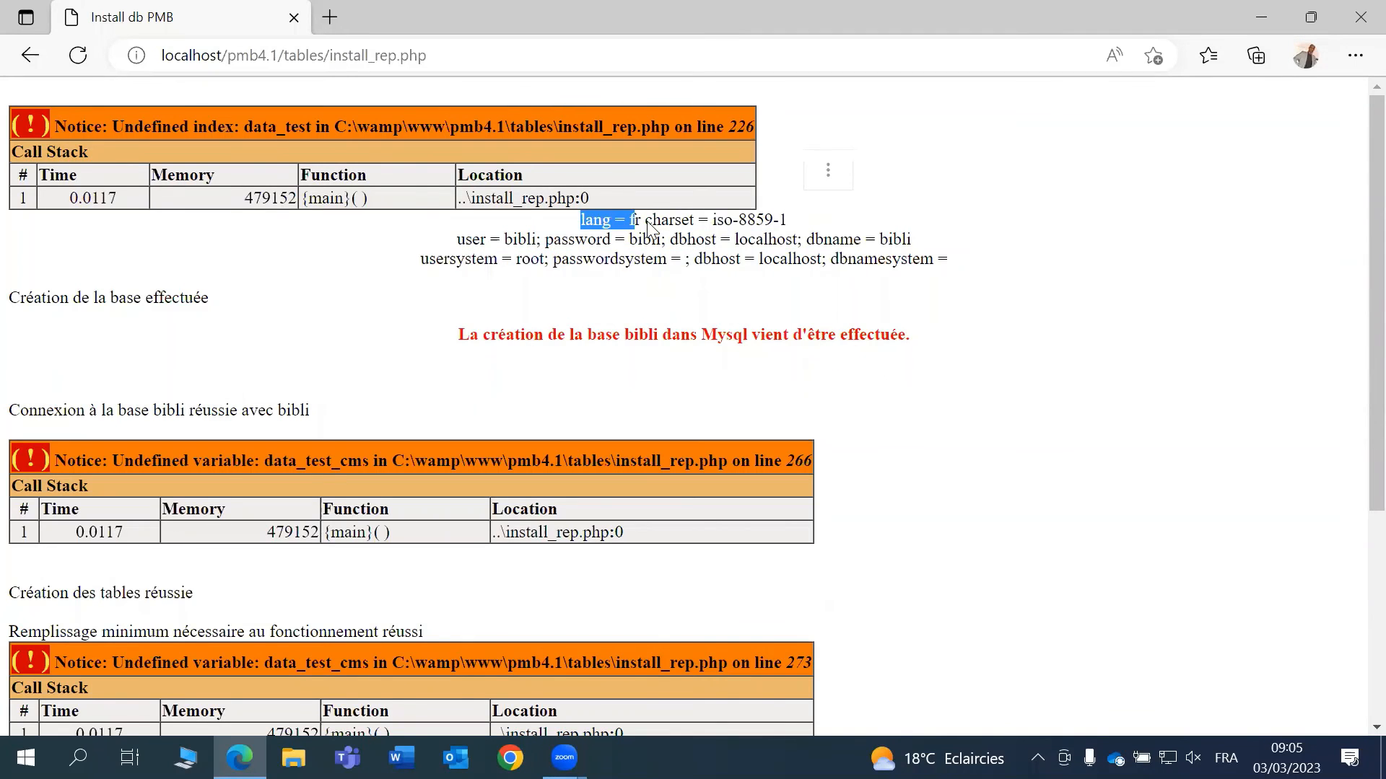
pyautogui.click(648, 229)
pyautogui.doubleClick(754, 219)
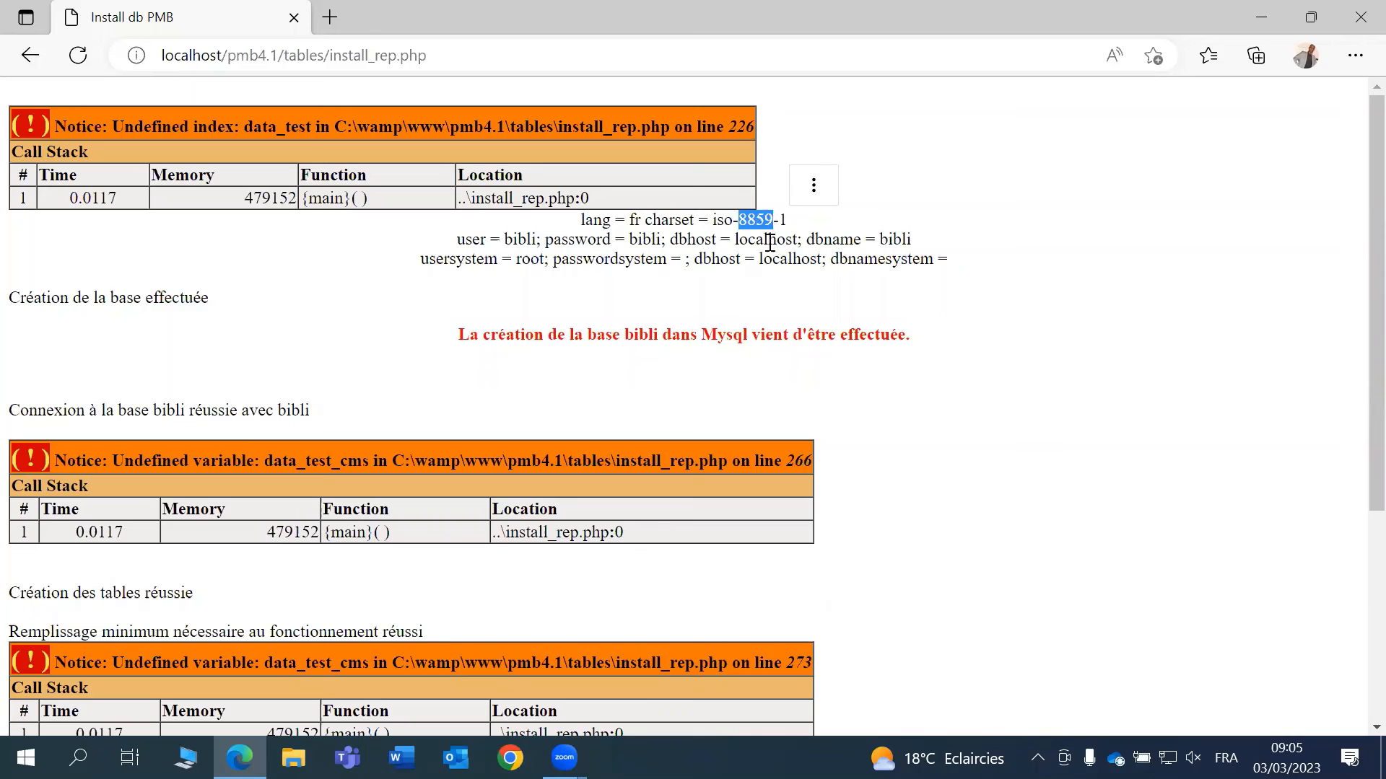
pyautogui.click(770, 243)
# - Scroll to the end of the report and follow 'Allez à la page d'accueil'
pyautogui.scroll(-3, 649, 346)
pyautogui.scroll(-1, 667, 215)
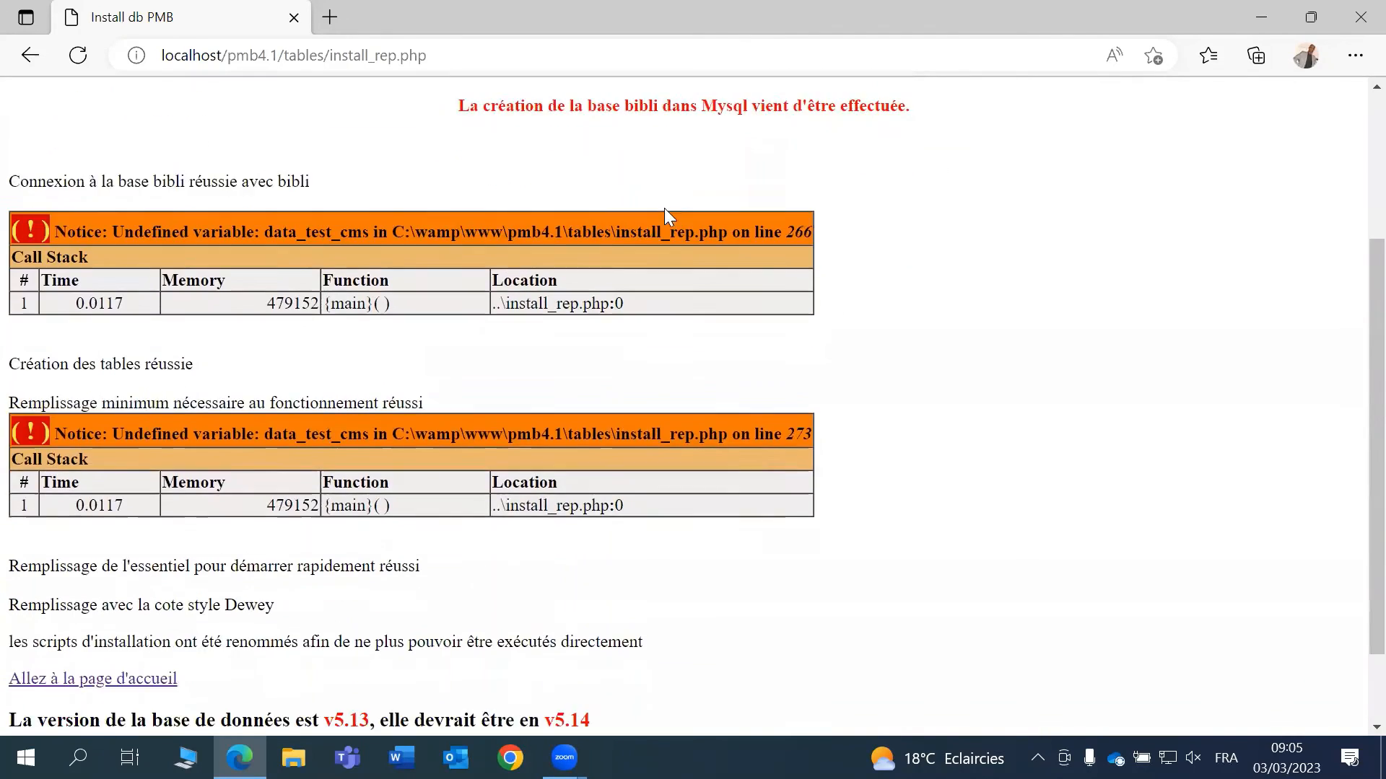
pyautogui.scroll(-1, 664, 208)
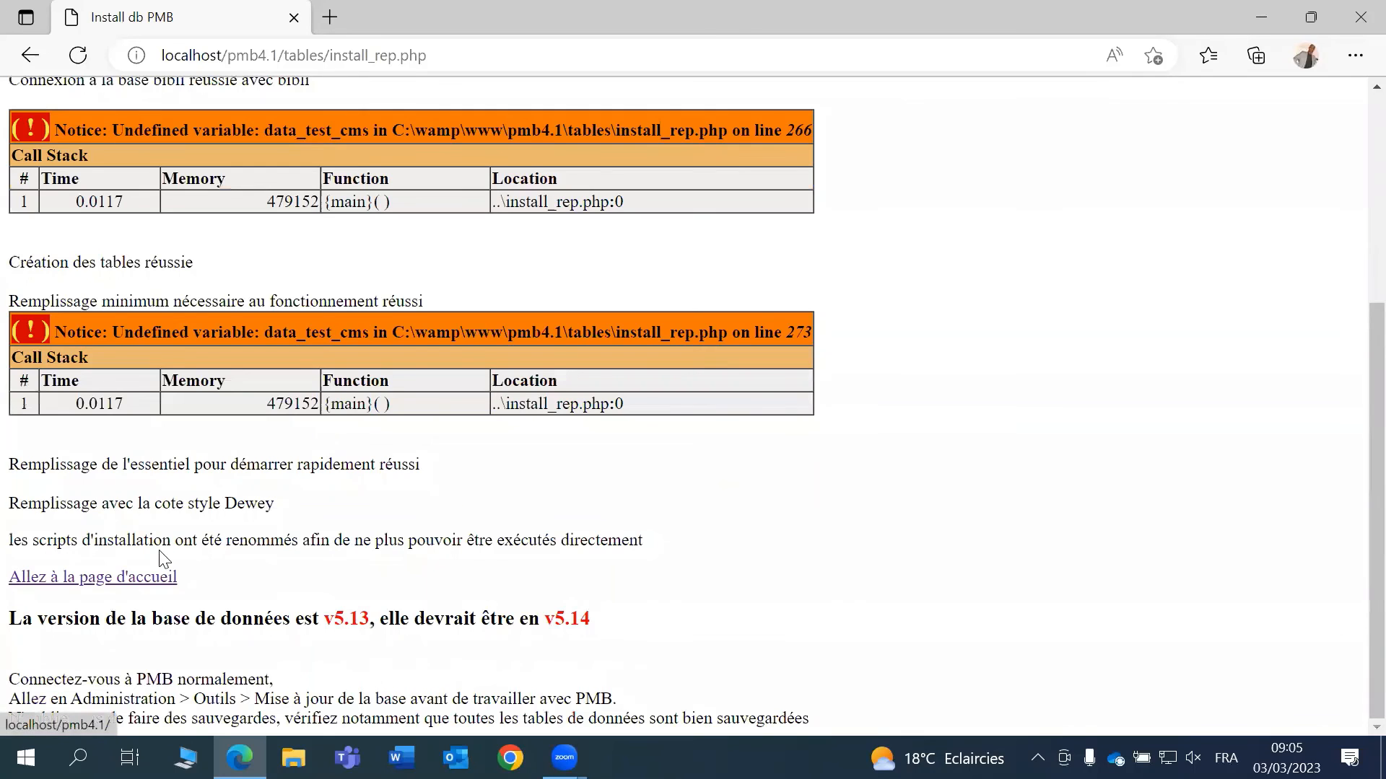
pyautogui.click(127, 579)
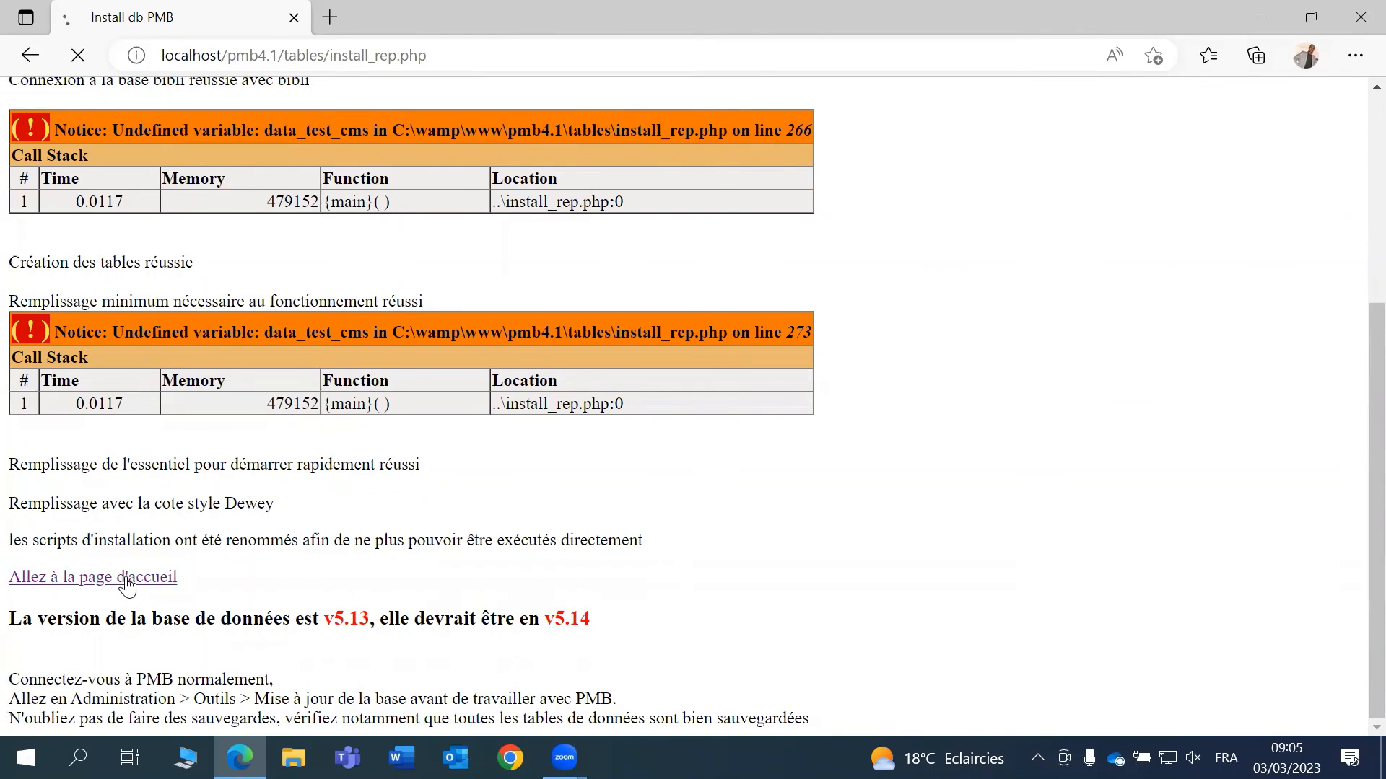
# - Log in to PMB as the administrator, replacing the saved password with the correct one
pyautogui.click(1263, 252)
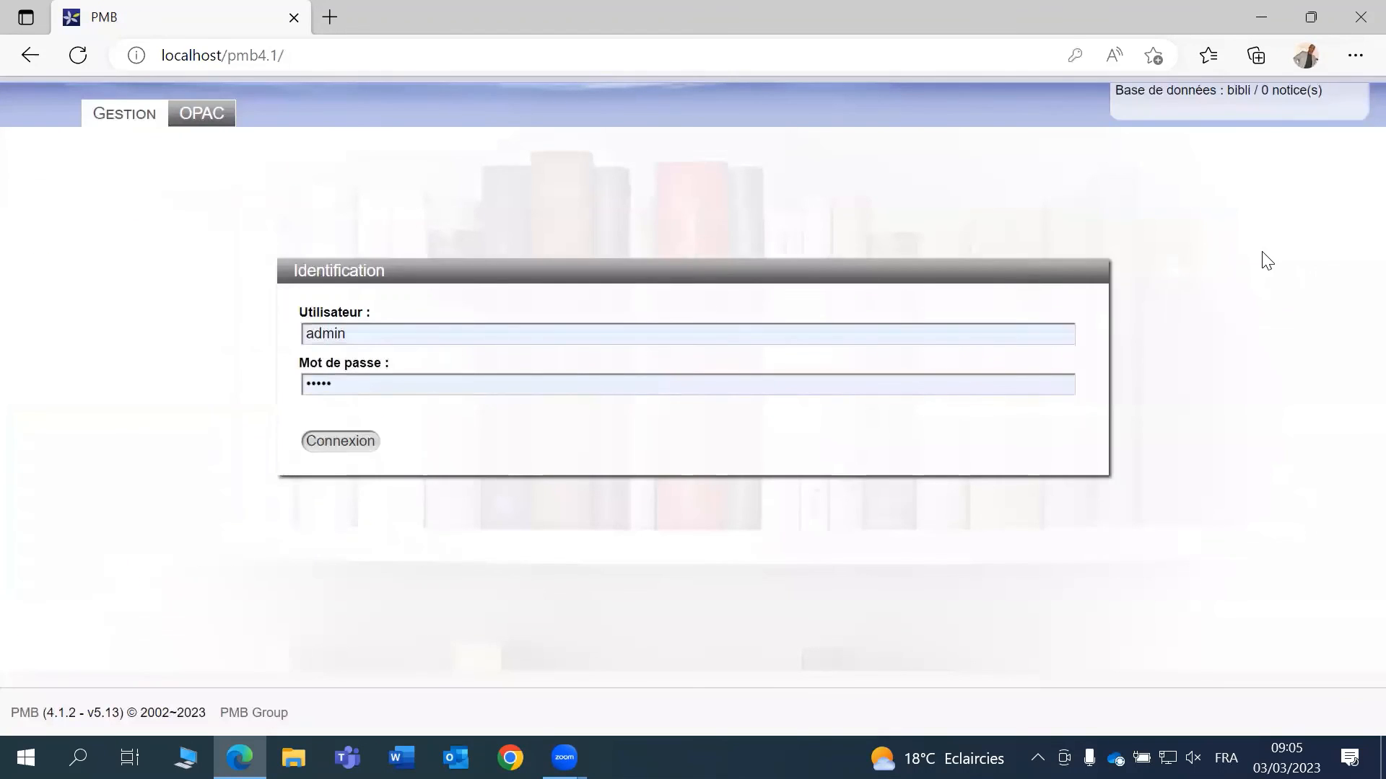
pyautogui.click(406, 336)
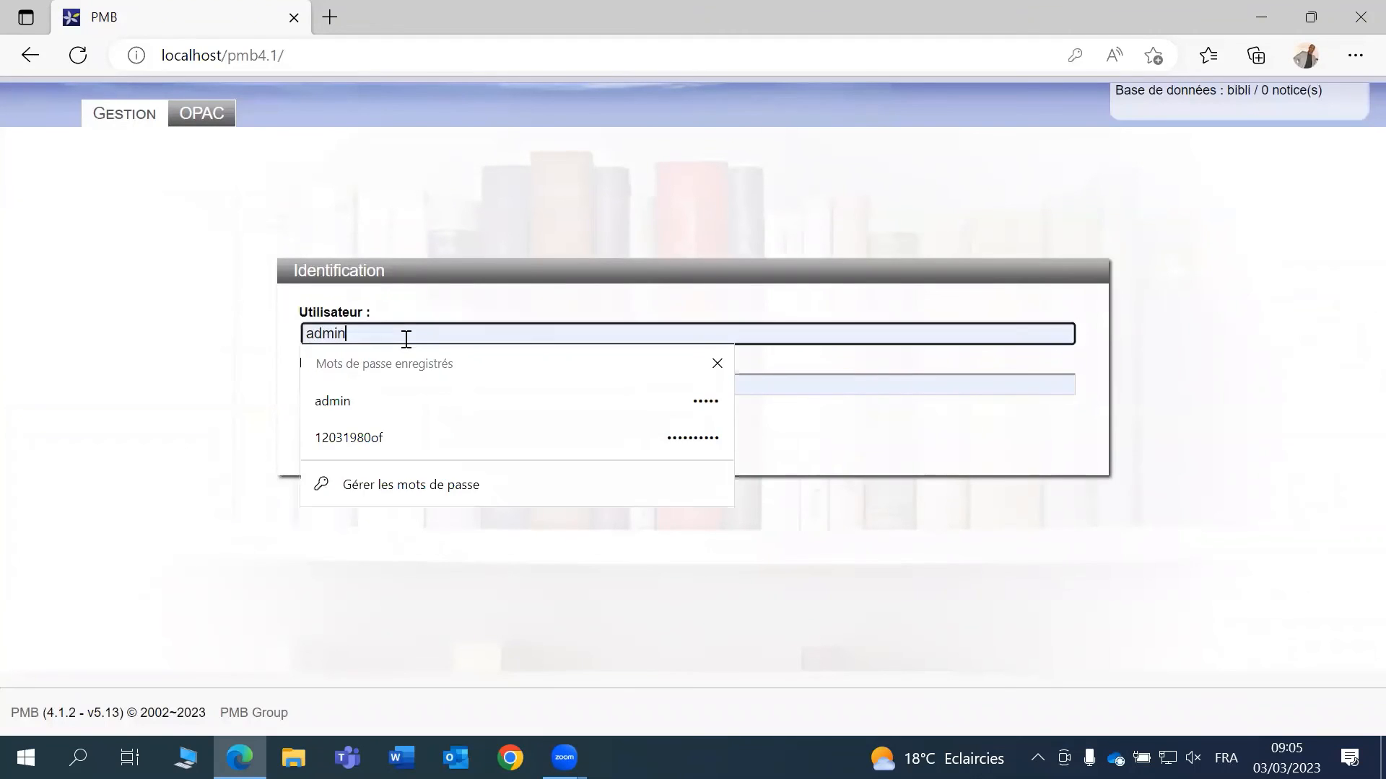
pyautogui.click(553, 214)
pyautogui.moveTo(409, 383); pyautogui.dragTo(263, 390)
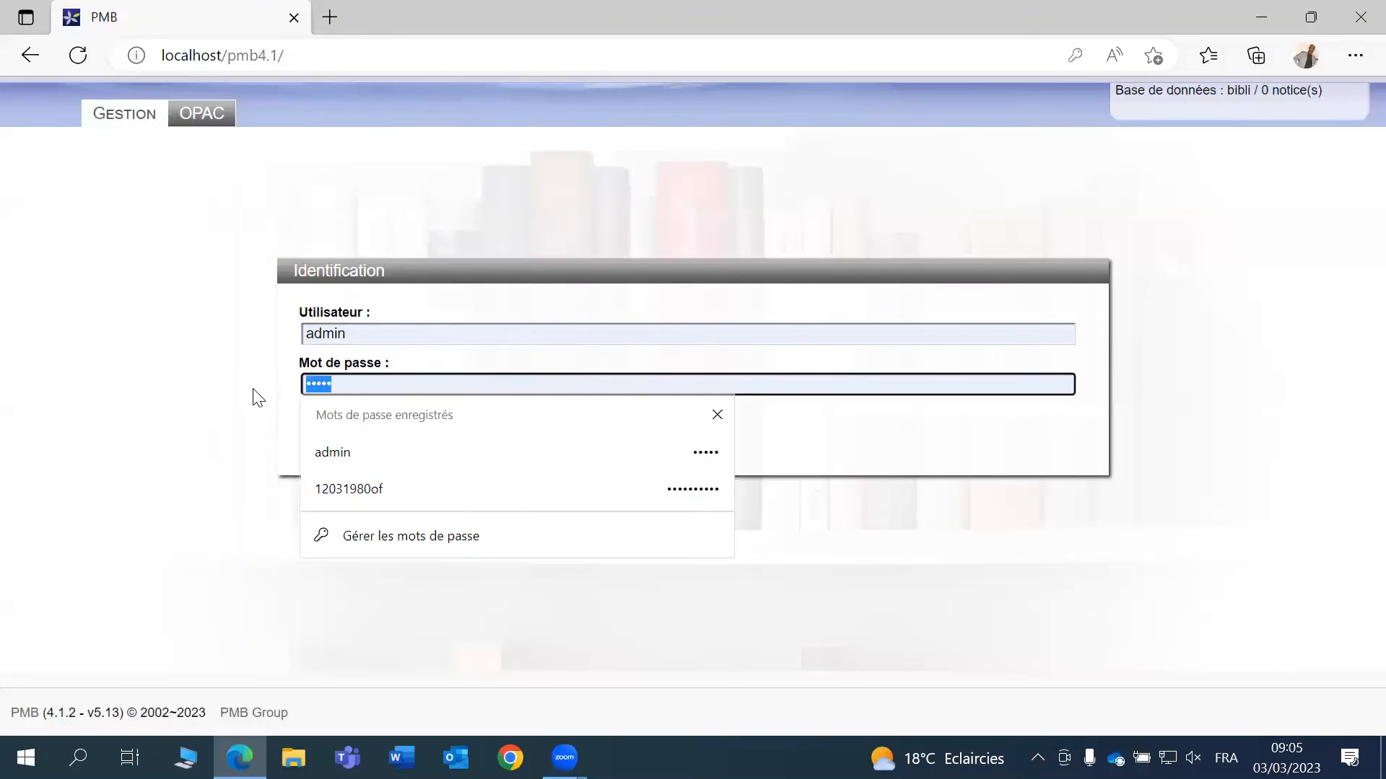
pyautogui.write('•')
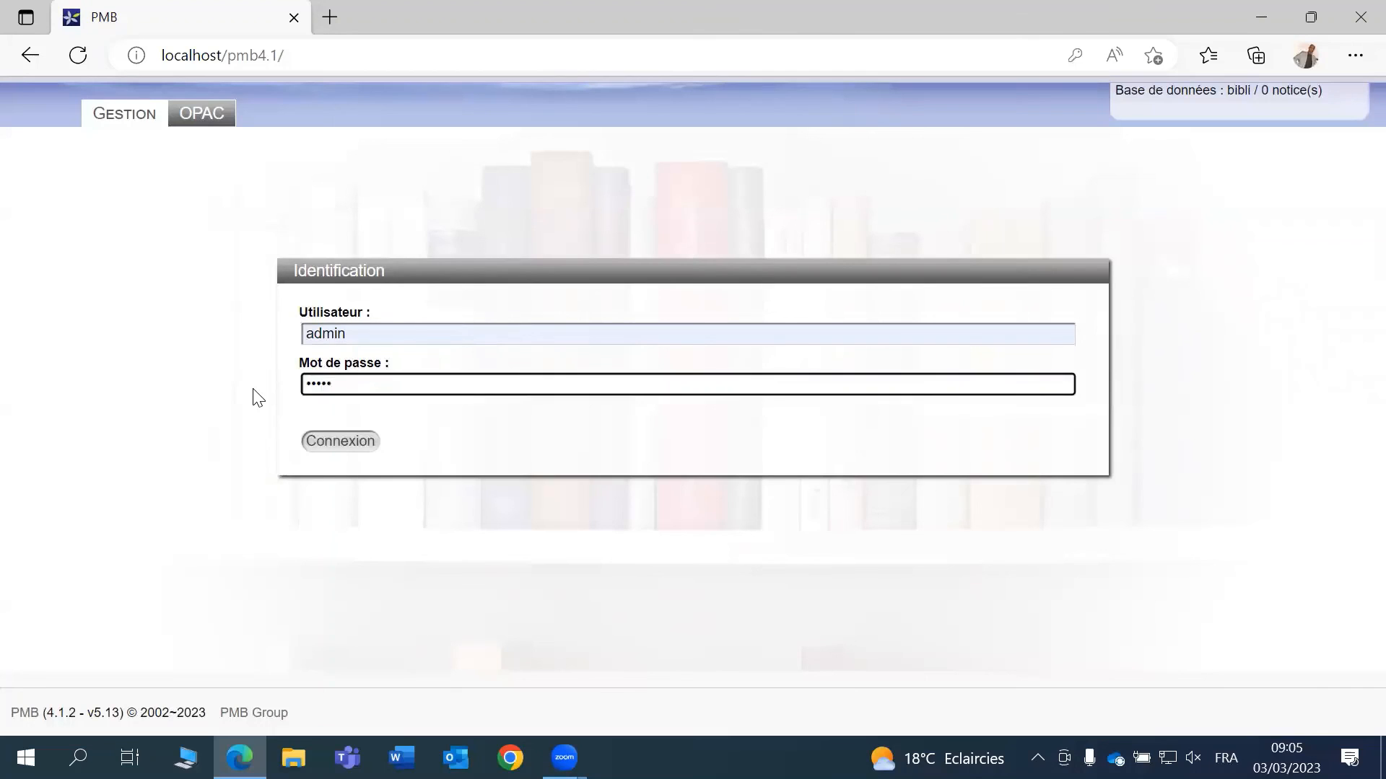
pyautogui.click(350, 449)
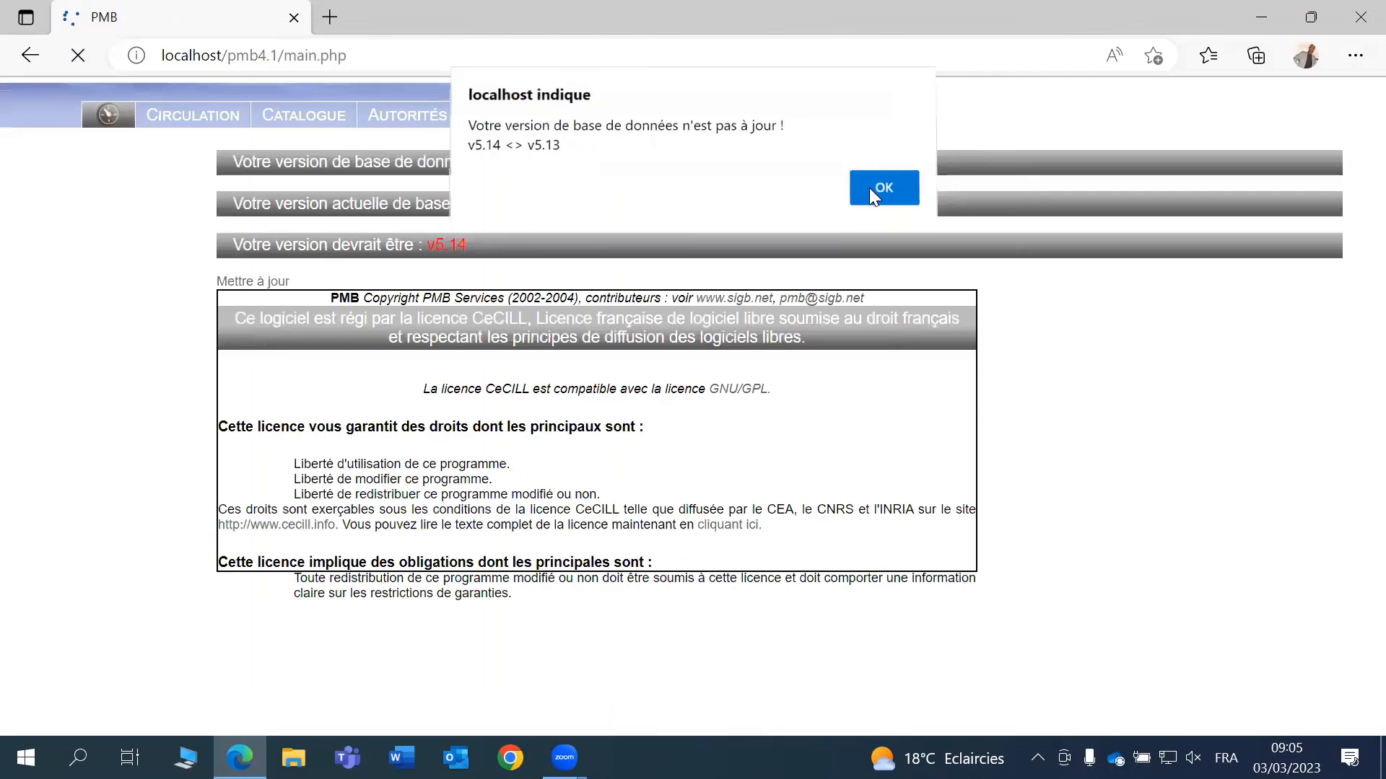
# - Dismiss the database version alerts and go to the Tableau de Bord dashboard
pyautogui.click(869, 187)
pyautogui.click(893, 225)
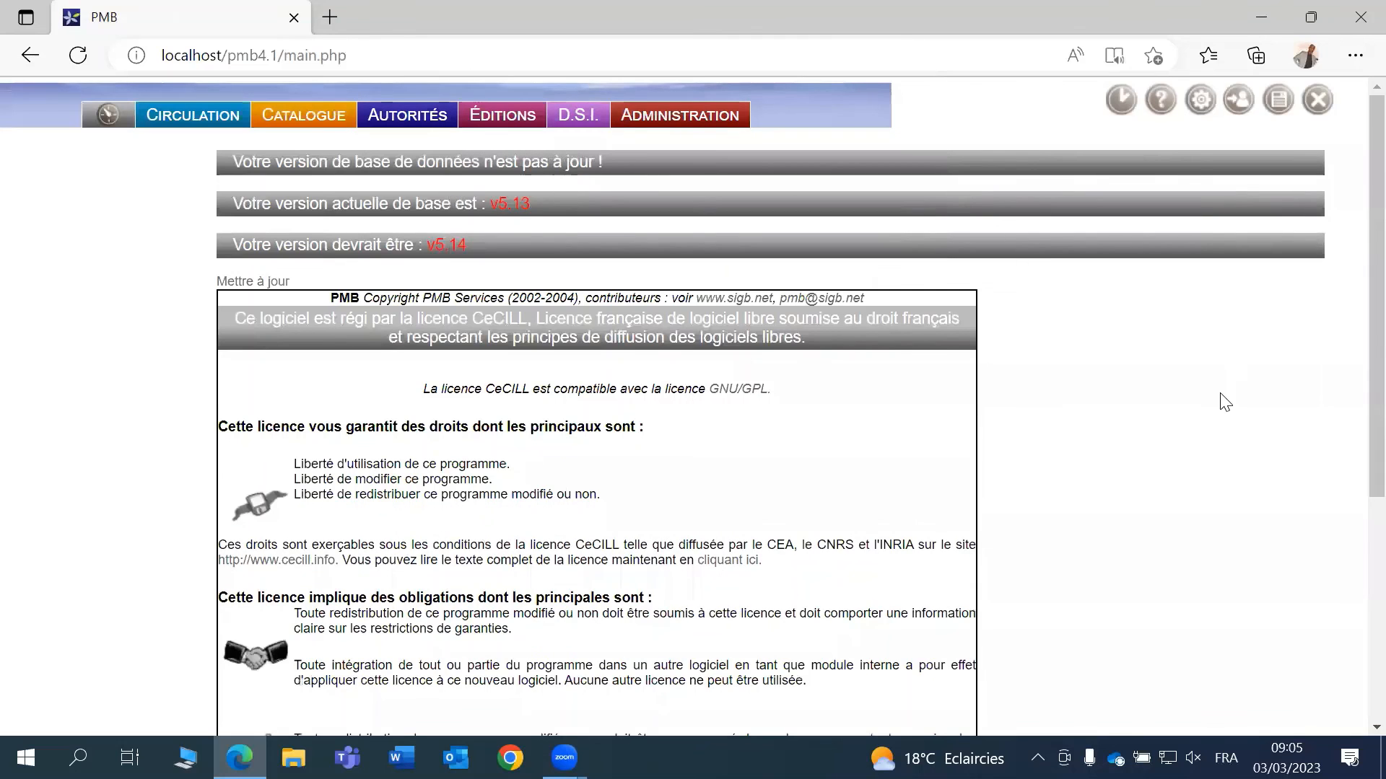
pyautogui.click(104, 121)
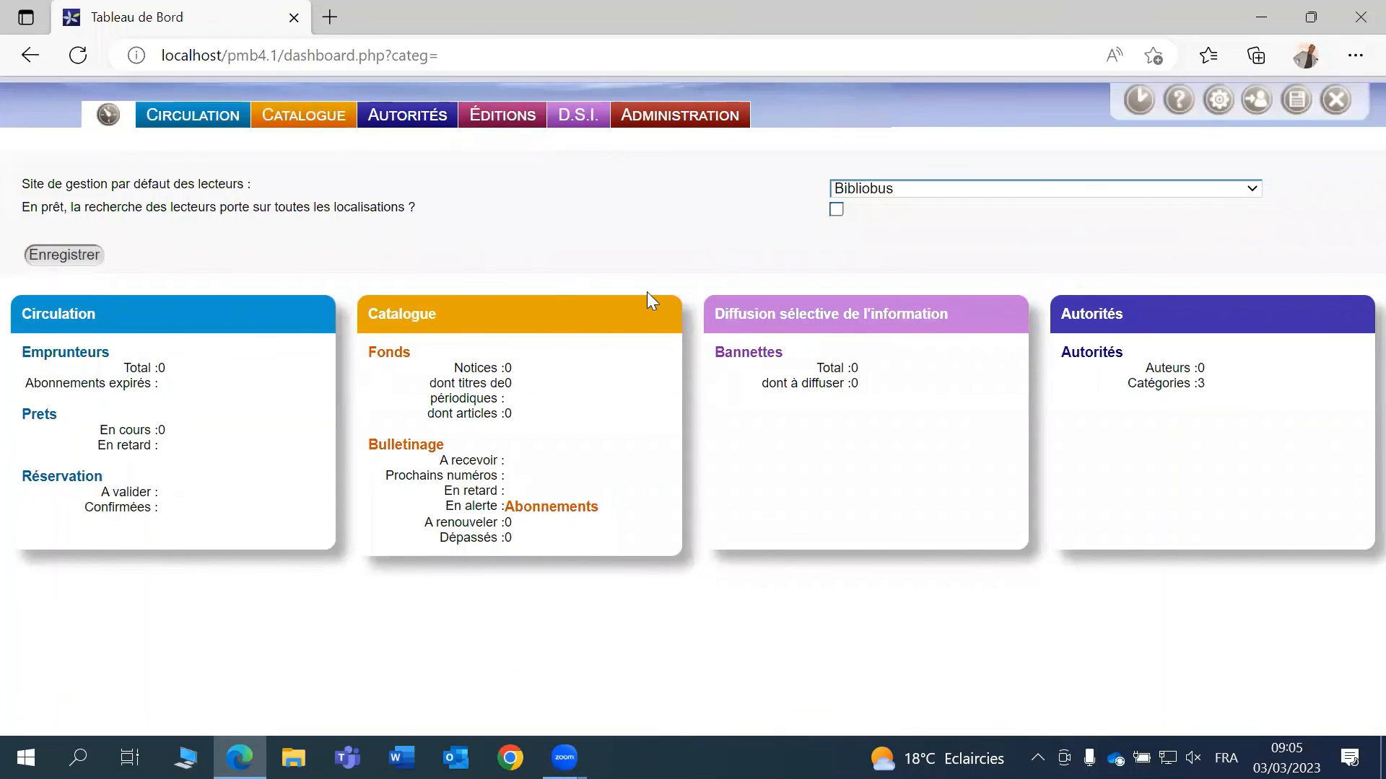
# - Open the OPAC catalogue Bib'Doc in a new tab, scroll through it, then return to the dashboard
pyautogui.click(1255, 104)
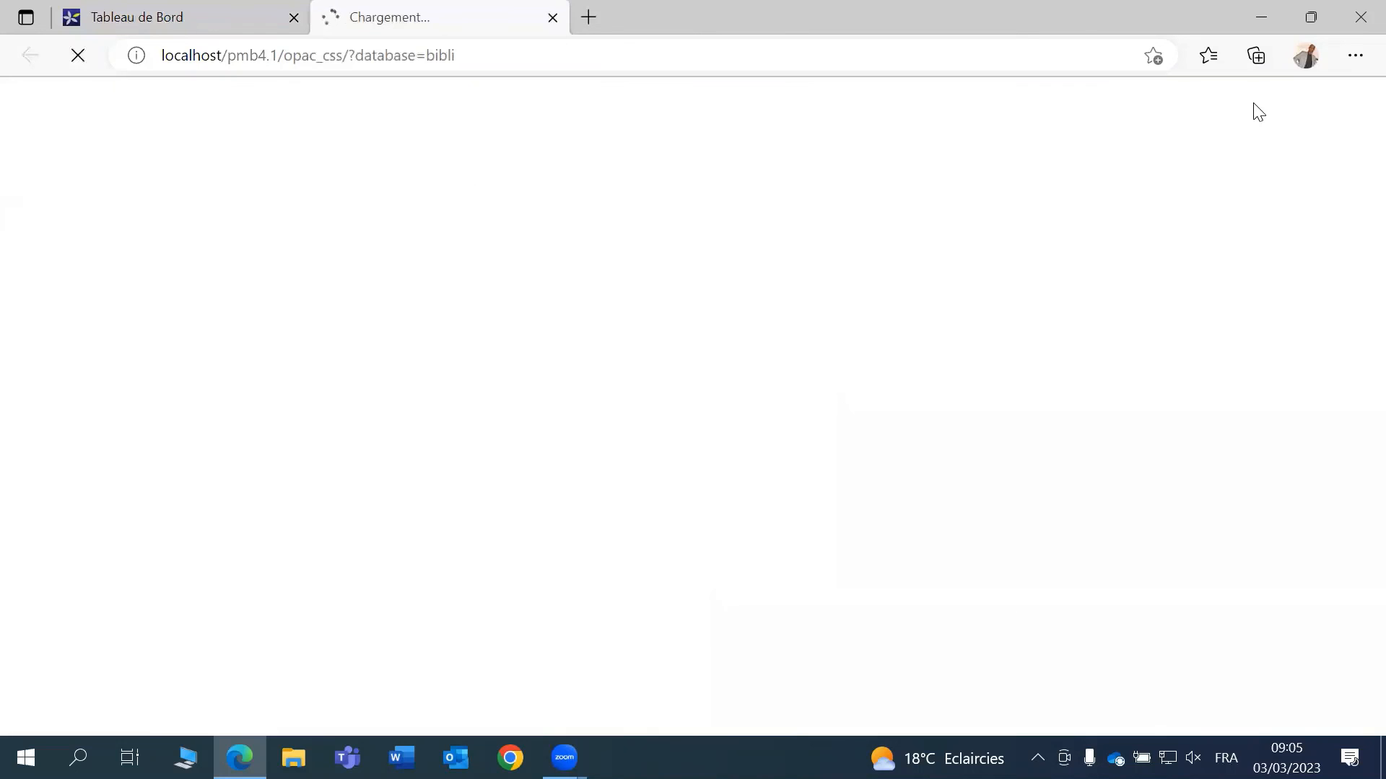
pyautogui.scroll(-5, 1029, 381)
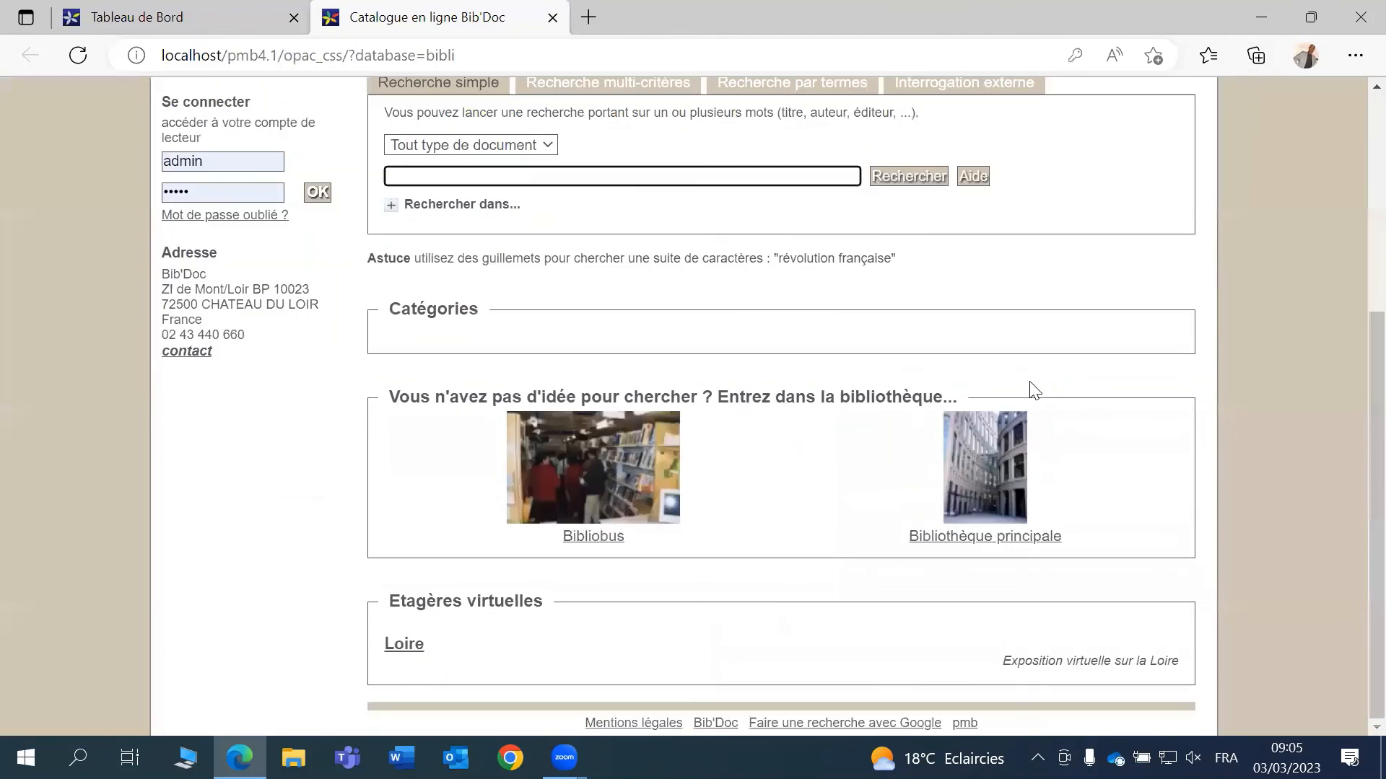
pyautogui.scroll(5, 1029, 381)
pyautogui.click(79, 17)
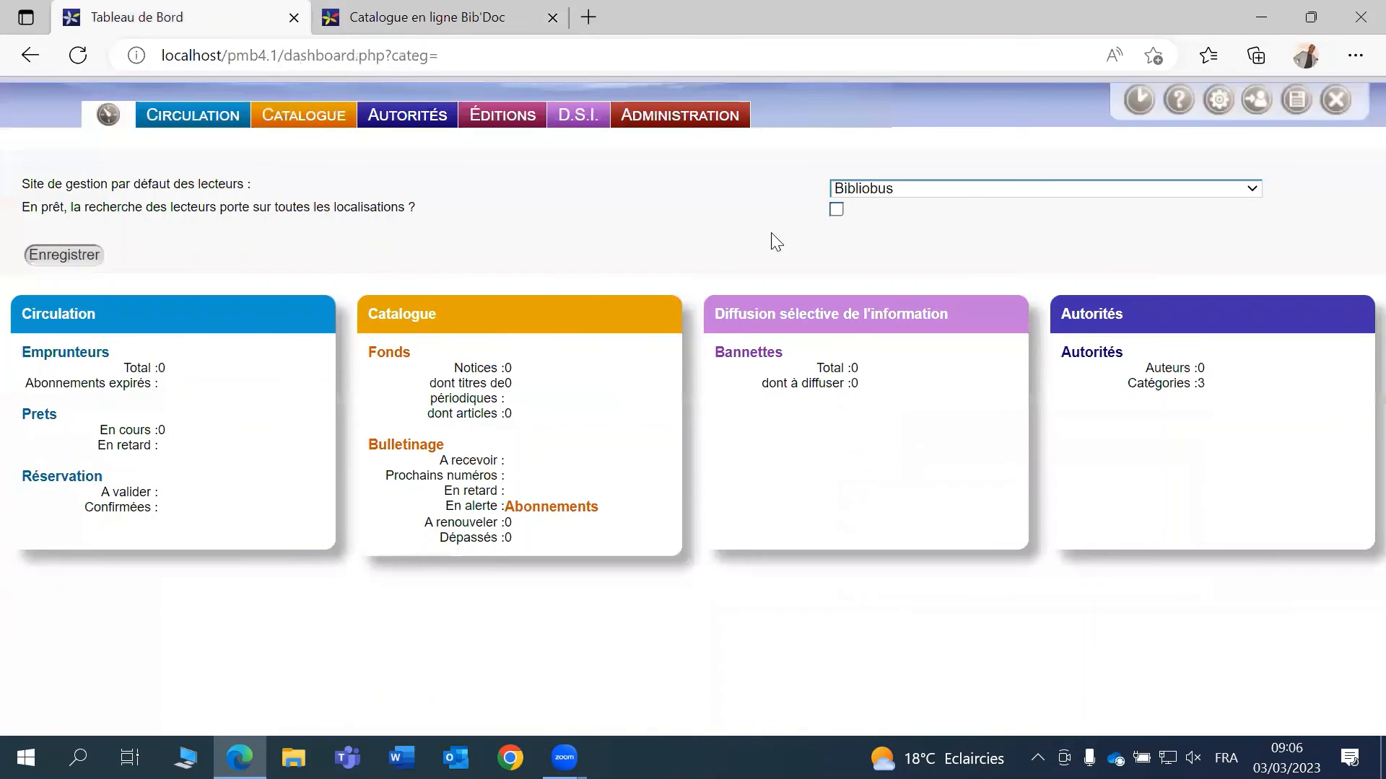
# - Look over the online catalogue tab once more before switching back to Tableau de Bord
pyautogui.click(359, 22)
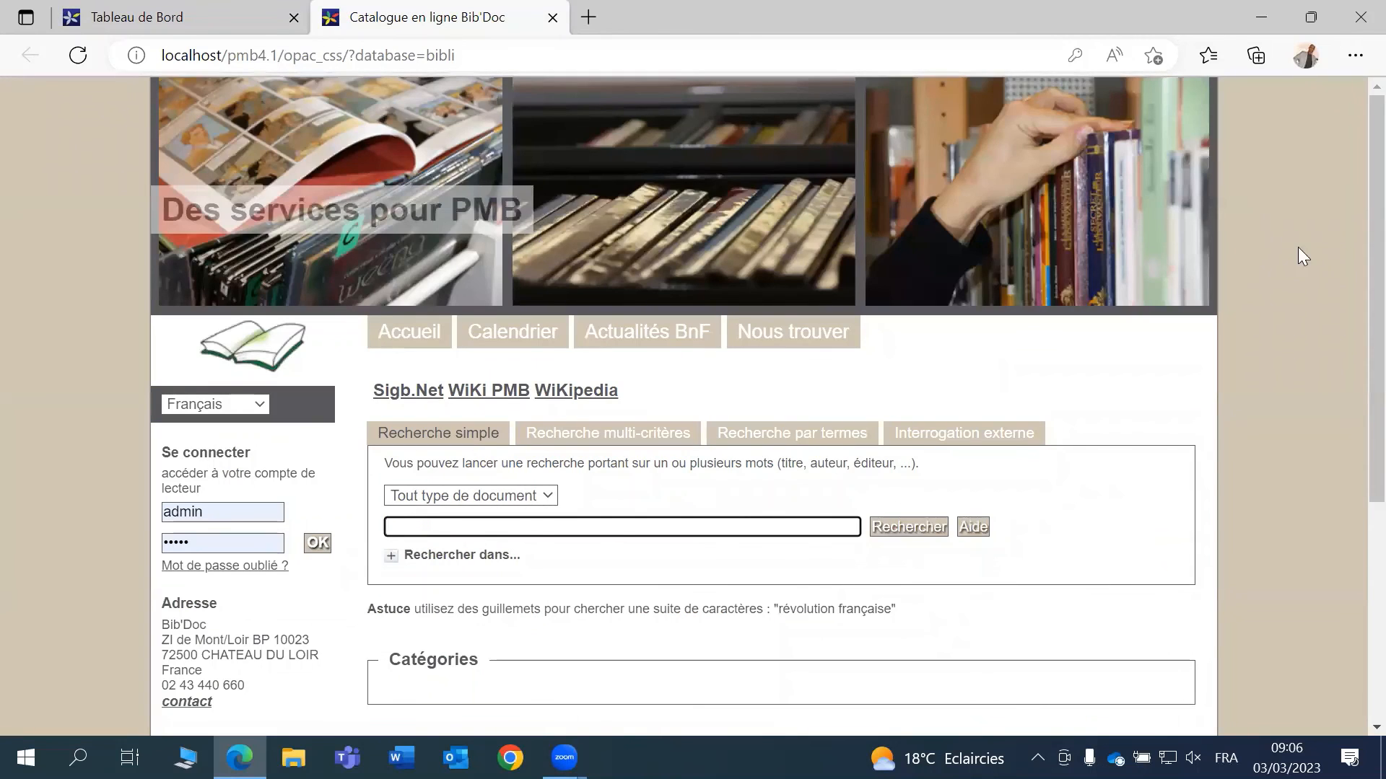
pyautogui.scroll(-2, 1351, 322)
pyautogui.scroll(2, 1351, 504)
pyautogui.click(71, 20)
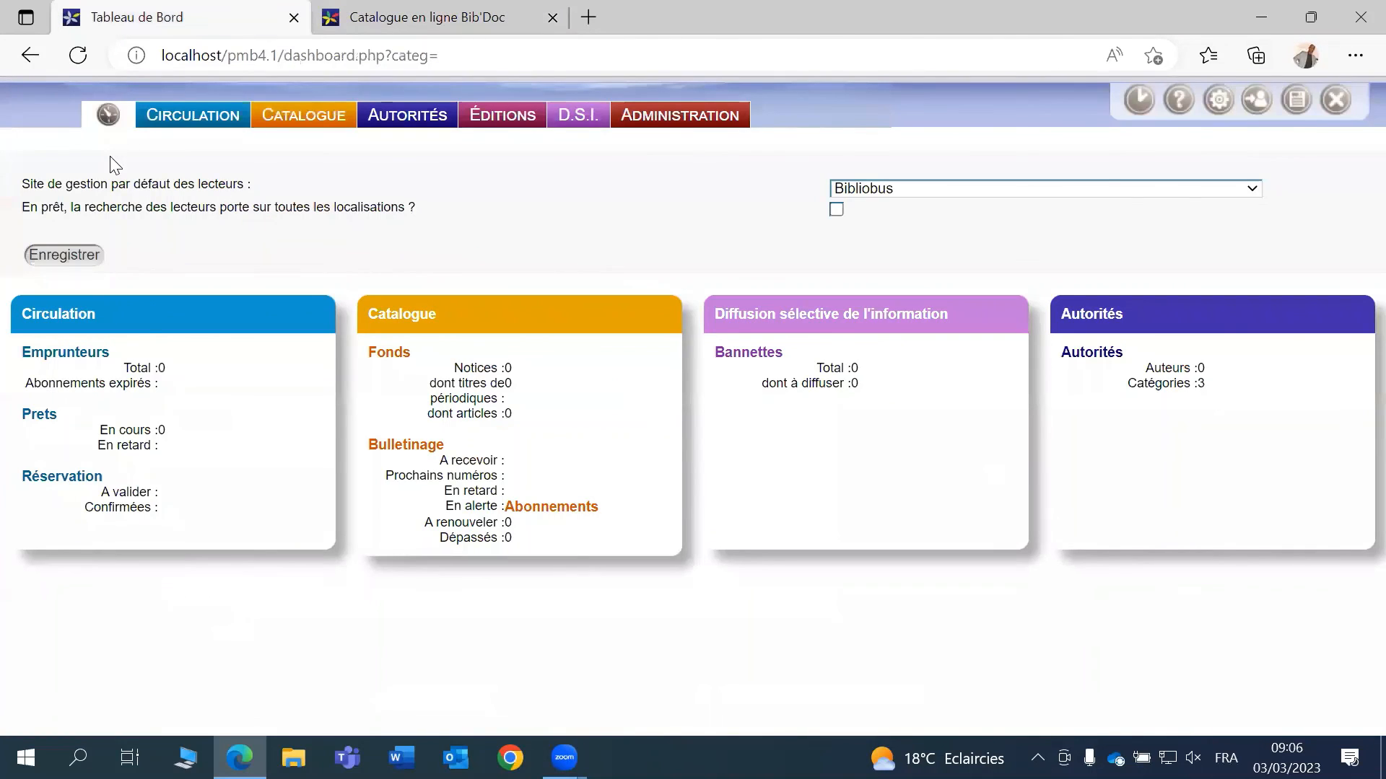